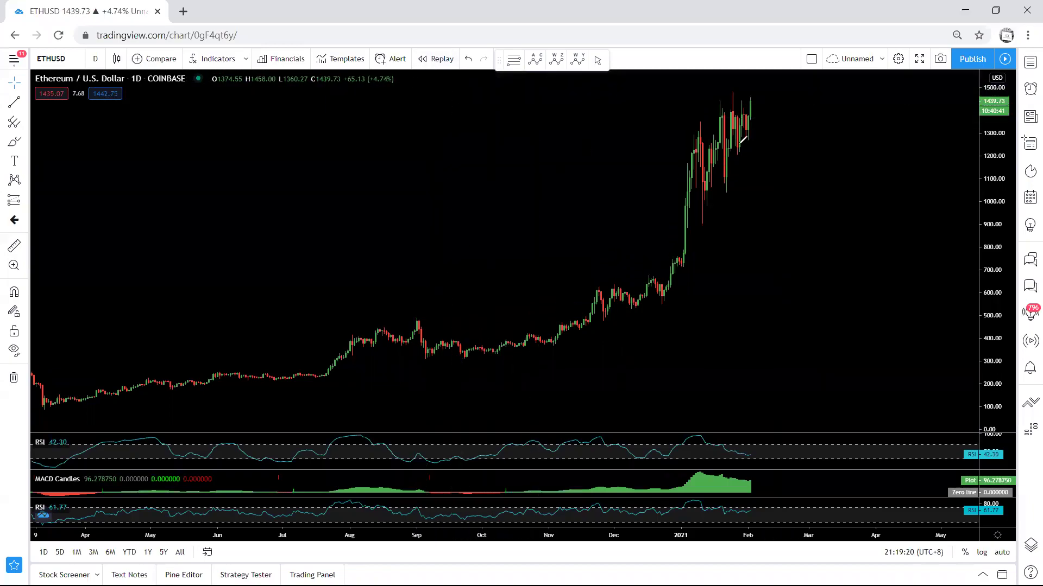
# - Sketch a rising channel over the January candles on the daily chart, add arrows to the RSI and MACD readings, and erase the markup
pyautogui.moveTo(745, 102); pyautogui.dragTo(678, 156)
pyautogui.moveTo(760, 116); pyautogui.dragTo(704, 174)
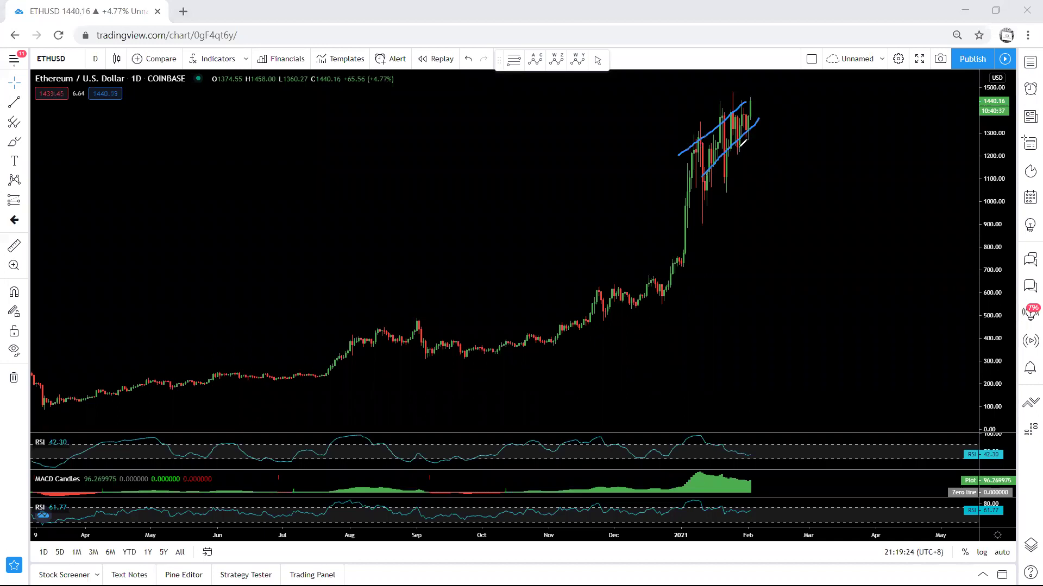
pyautogui.moveTo(755, 106); pyautogui.dragTo(699, 157)
pyautogui.moveTo(731, 382)
pyautogui.mouseDown()
pyautogui.moveTo(765, 429)
pyautogui.moveTo(738, 479)
pyautogui.mouseUp()
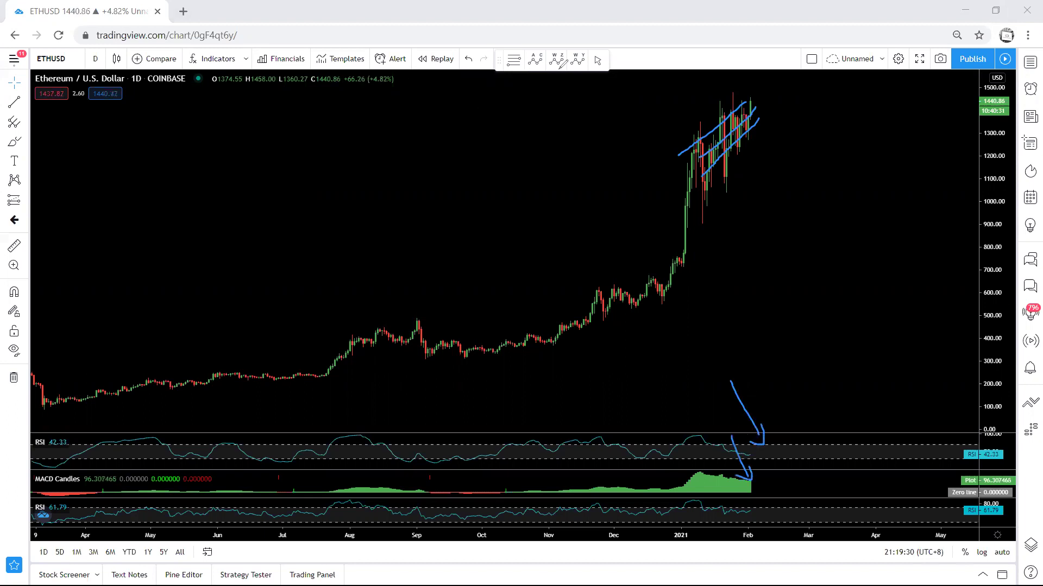
pyautogui.click(276, 61)
# - Outline the recent consolidation freehand with an upward breakout arrow to about 1700, then circle the area, erasing each sketch
pyautogui.moveTo(484, 182); pyautogui.dragTo(326, 205)
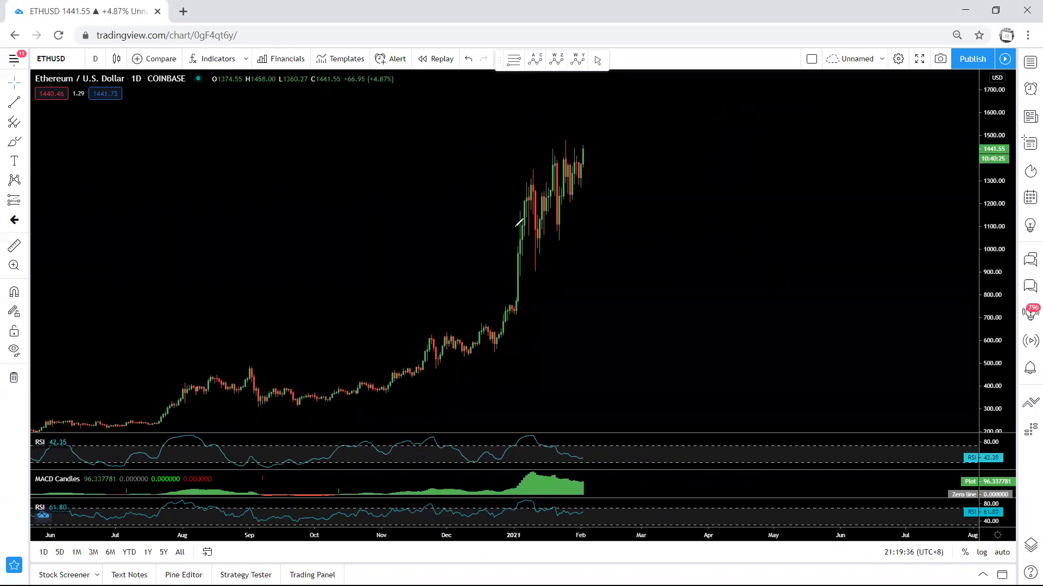
pyautogui.moveTo(535, 215)
pyautogui.mouseDown()
pyautogui.moveTo(542, 187)
pyautogui.moveTo(568, 182)
pyautogui.moveTo(573, 156)
pyautogui.moveTo(596, 168)
pyautogui.moveTo(620, 145)
pyautogui.moveTo(530, 168)
pyautogui.mouseUp()
pyautogui.moveTo(606, 157)
pyautogui.mouseDown()
pyautogui.moveTo(525, 215)
pyautogui.moveTo(632, 82)
pyautogui.moveTo(638, 90)
pyautogui.mouseUp()
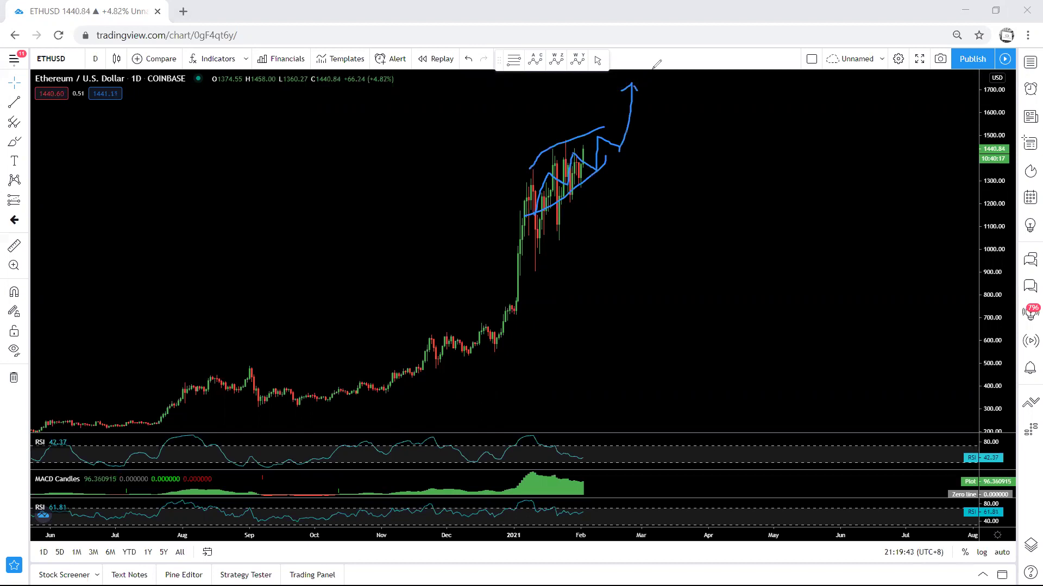
pyautogui.press('e')
pyautogui.moveTo(520, 233)
pyautogui.mouseDown()
pyautogui.moveTo(560, 137)
pyautogui.moveTo(565, 202)
pyautogui.mouseUp()
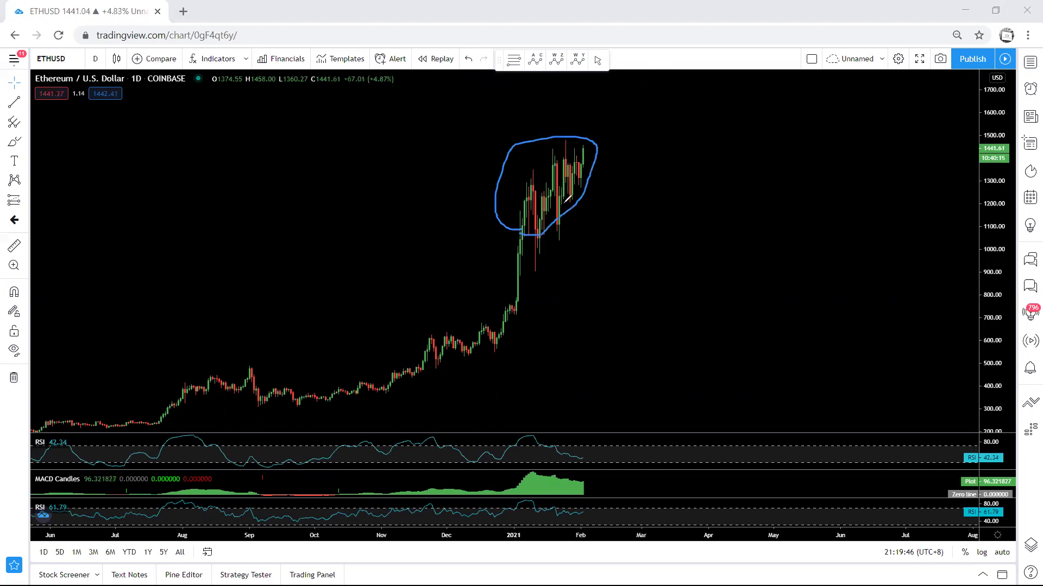
pyautogui.press('Escape')
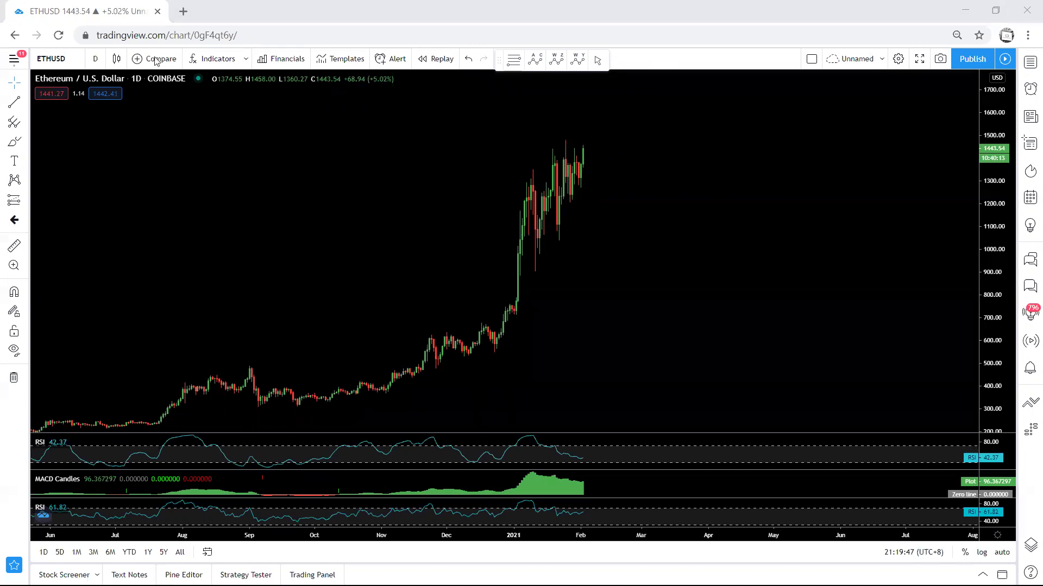
# - Switch the ETHUSD chart to the 4-hour interval and frame the January to February candles
pyautogui.click(95, 59)
pyautogui.click(127, 293)
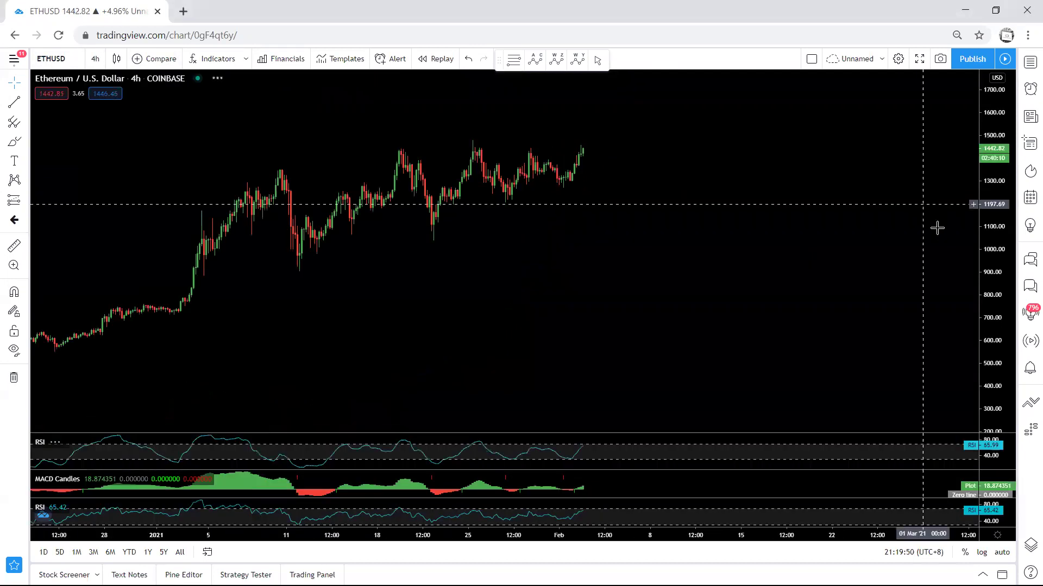
pyautogui.scroll(-2, 820, 287)
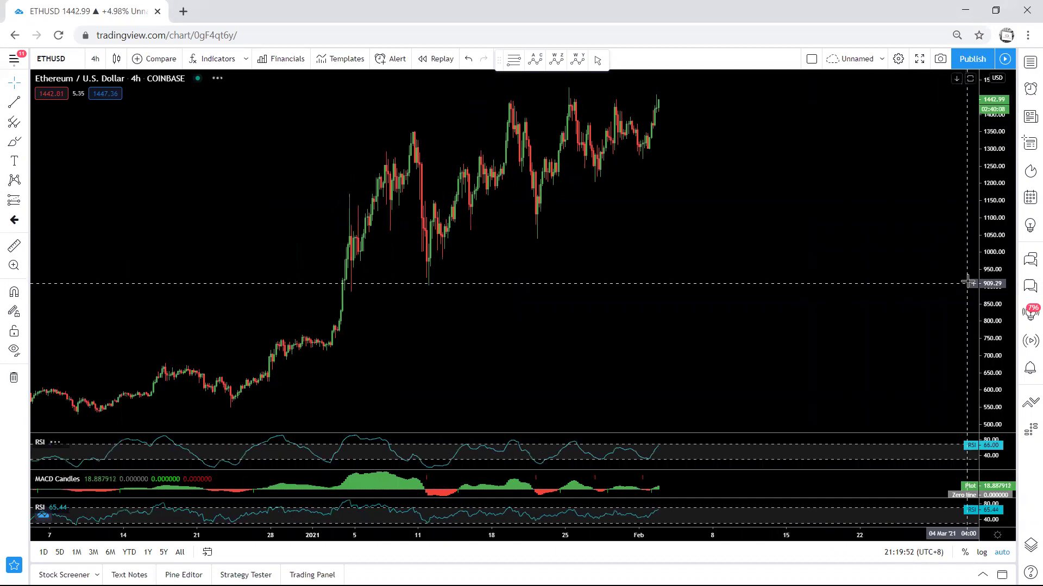
pyautogui.scroll(2, 950, 282)
pyautogui.moveTo(877, 320); pyautogui.dragTo(918, 299)
pyautogui.moveTo(989, 199); pyautogui.dragTo(987, 216)
pyautogui.moveTo(885, 240); pyautogui.dragTo(890, 302)
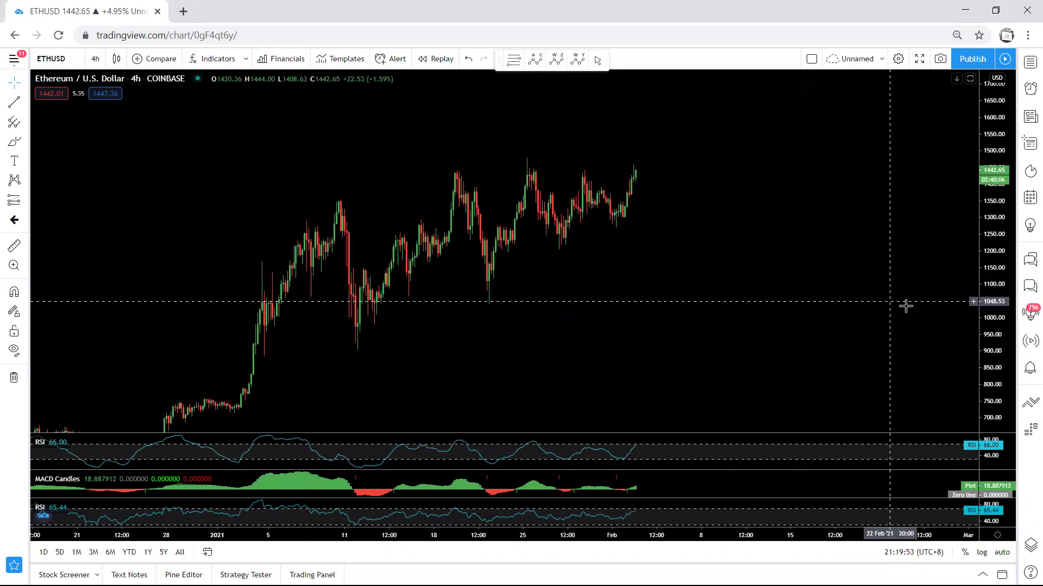
pyautogui.moveTo(982, 334); pyautogui.dragTo(983, 319)
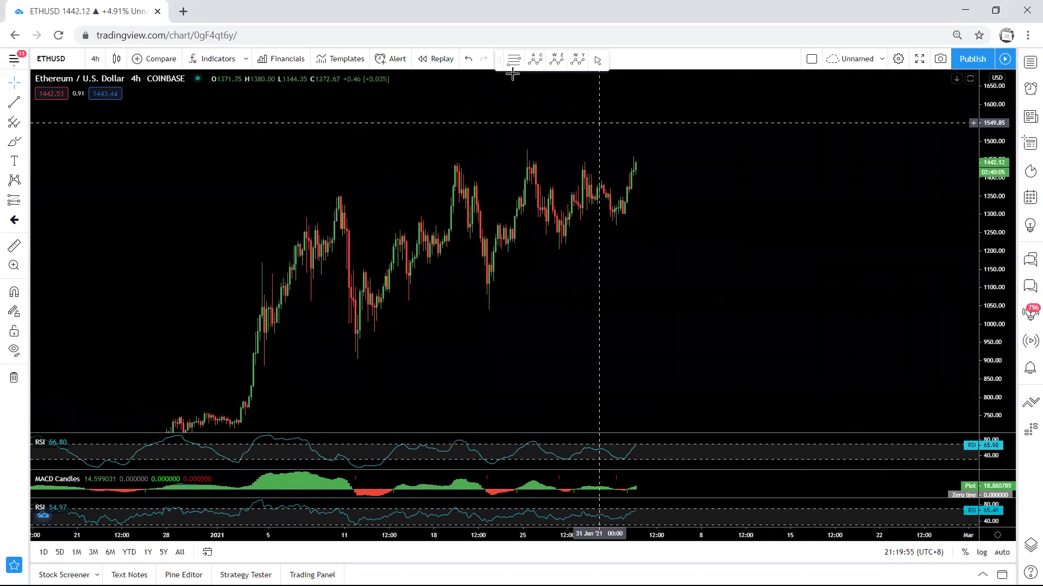
# - Sketch a rising line through the price action from mid-January to February and erase it
pyautogui.moveTo(626, 159); pyautogui.dragTo(360, 257)
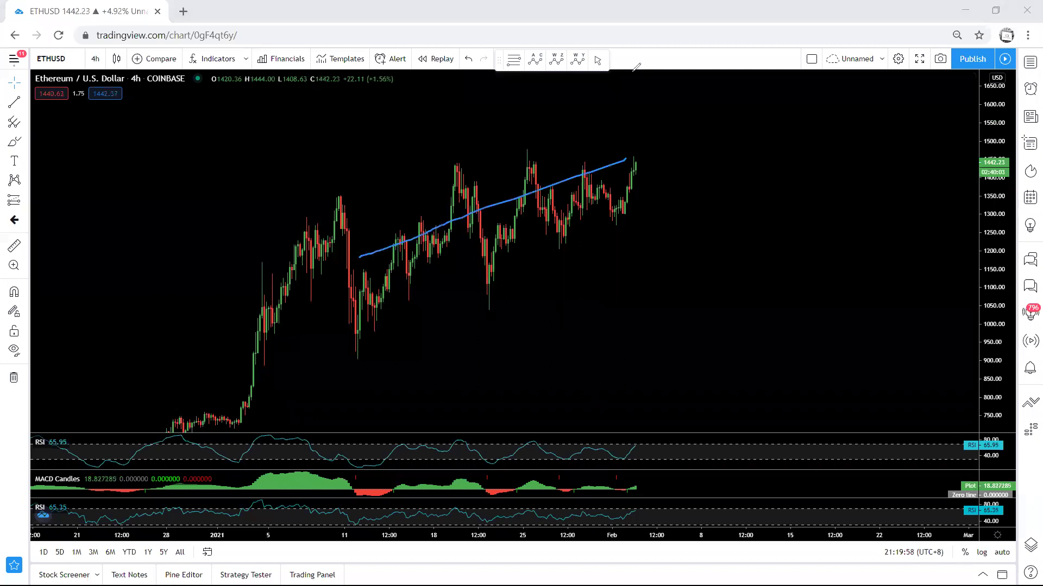
pyautogui.press('Delete')
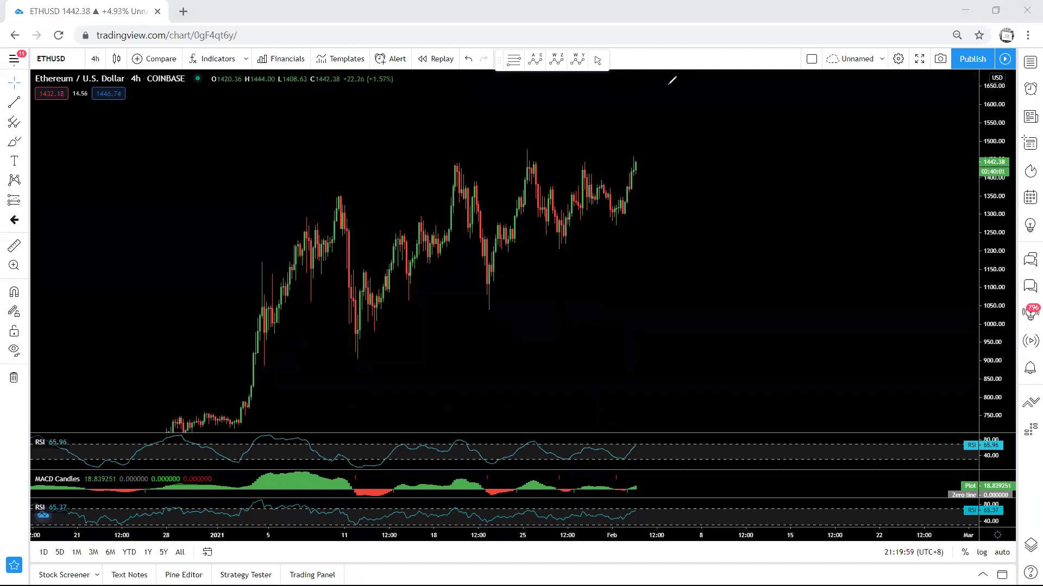
pyautogui.moveTo(373, 154); pyautogui.dragTo(373, 168)
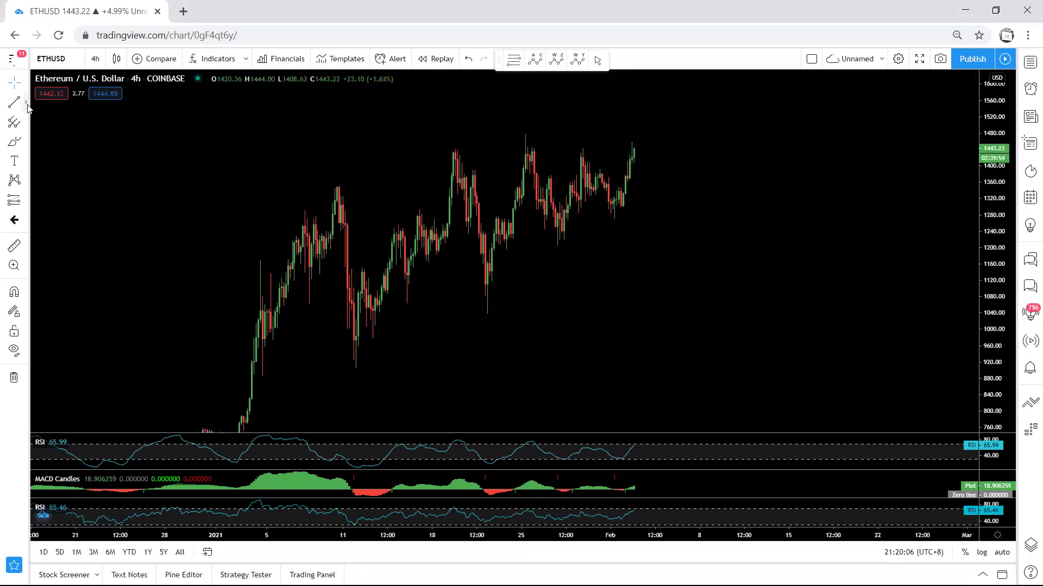
# - Place a horizontal ray at 1477.10 starting from the late-January high
pyautogui.click(26, 105)
pyautogui.click(65, 210)
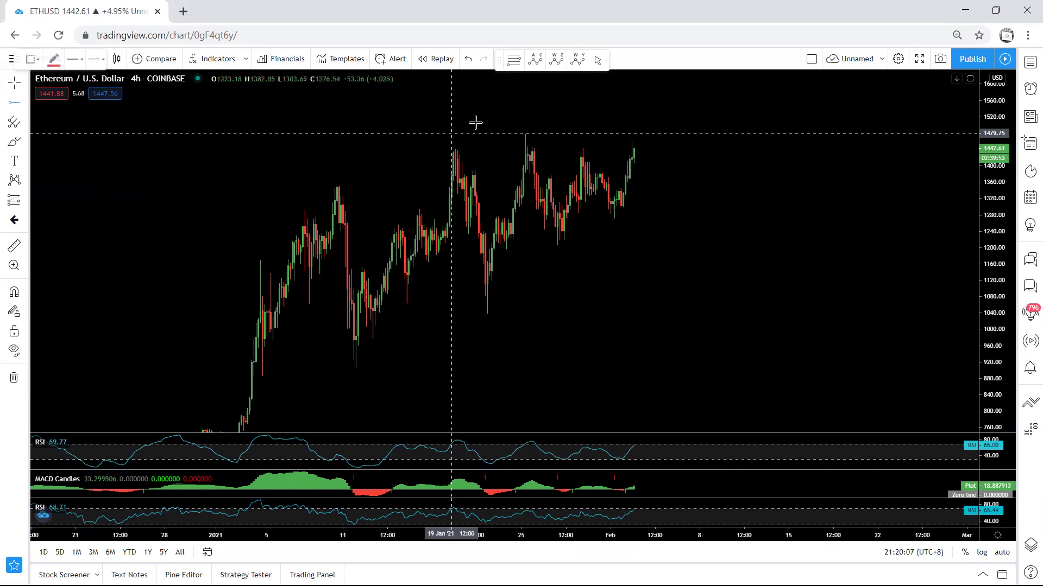
pyautogui.click(510, 134)
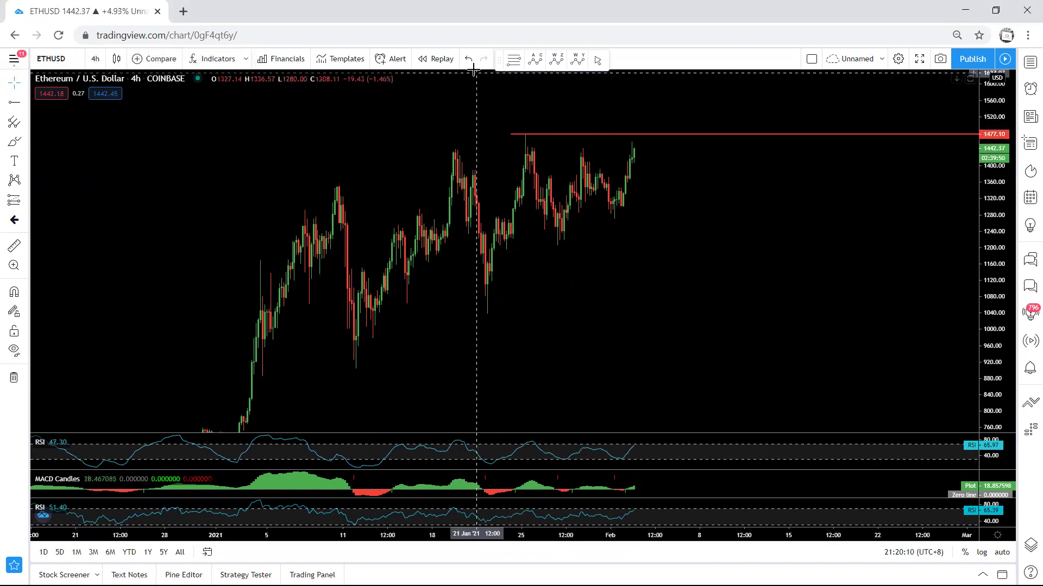
# - Sketch a pullback from the horizontal resistance toward the recent swing lows and erase the markup
pyautogui.moveTo(652, 88)
pyautogui.mouseDown()
pyautogui.moveTo(634, 134)
pyautogui.moveTo(654, 201)
pyautogui.mouseUp()
pyautogui.press('Escape')
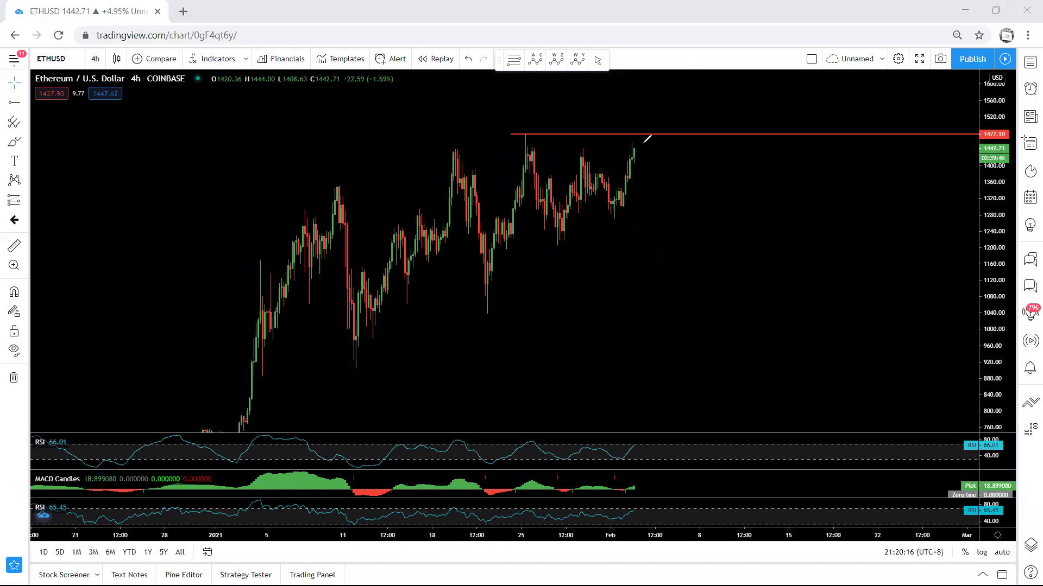
pyautogui.moveTo(634, 140)
pyautogui.mouseDown()
pyautogui.moveTo(677, 186)
pyautogui.moveTo(534, 228)
pyautogui.mouseUp()
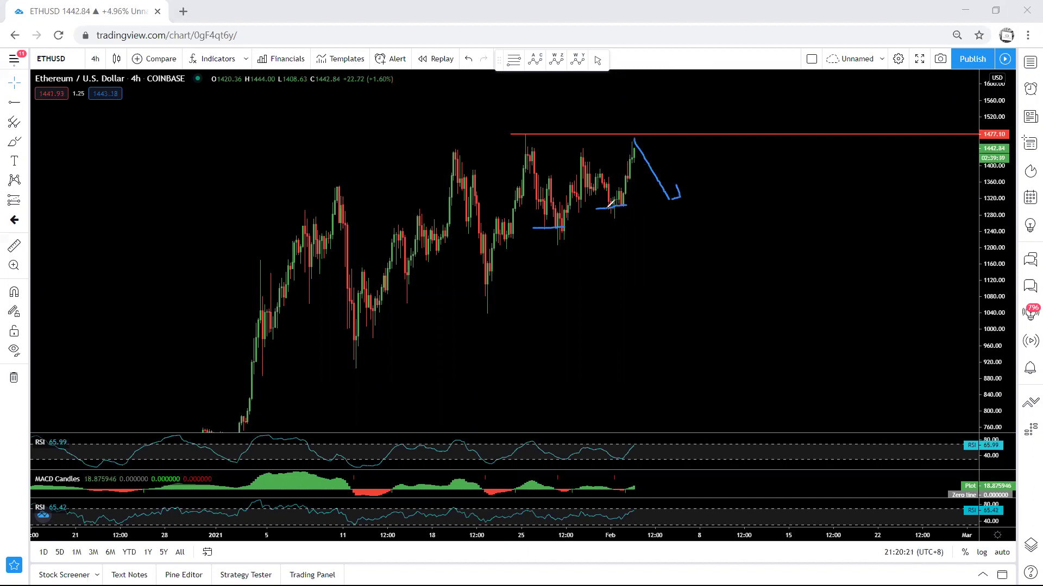
pyautogui.moveTo(604, 208)
pyautogui.mouseDown()
pyautogui.moveTo(695, 208)
pyautogui.moveTo(648, 134)
pyautogui.moveTo(642, 178)
pyautogui.moveTo(642, 145)
pyautogui.moveTo(667, 189)
pyautogui.moveTo(681, 129)
pyautogui.moveTo(682, 148)
pyautogui.moveTo(658, 163)
pyautogui.moveTo(667, 202)
pyautogui.mouseUp()
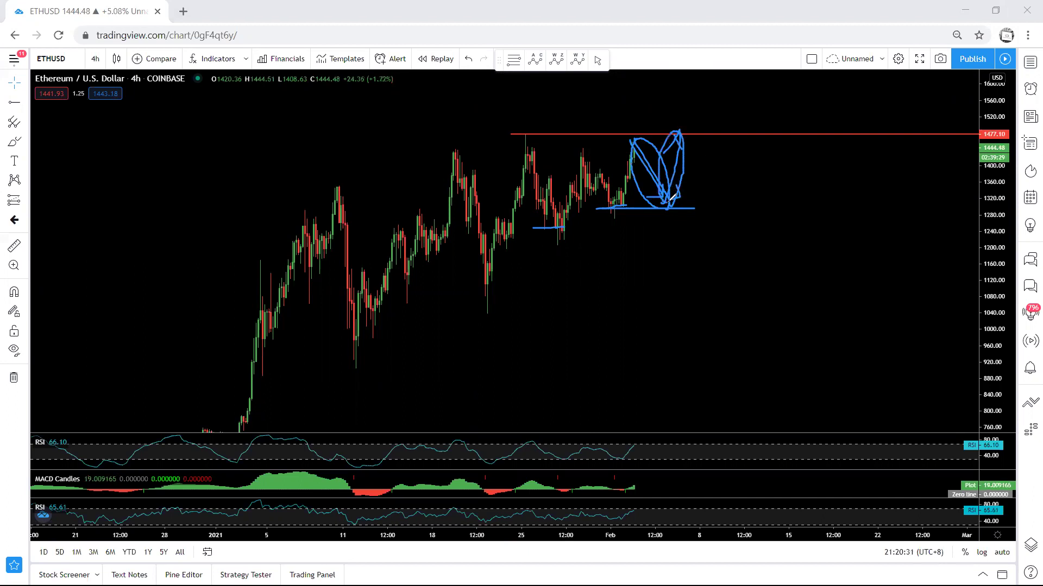
pyautogui.click(698, 71)
# - Sketch a breakout above the 1477.10 resistance with a retest and a continuation upward, and erase the markup
pyautogui.moveTo(630, 159); pyautogui.dragTo(634, 136)
pyautogui.moveTo(523, 134); pyautogui.dragTo(537, 135)
pyautogui.moveTo(628, 152); pyautogui.dragTo(633, 113)
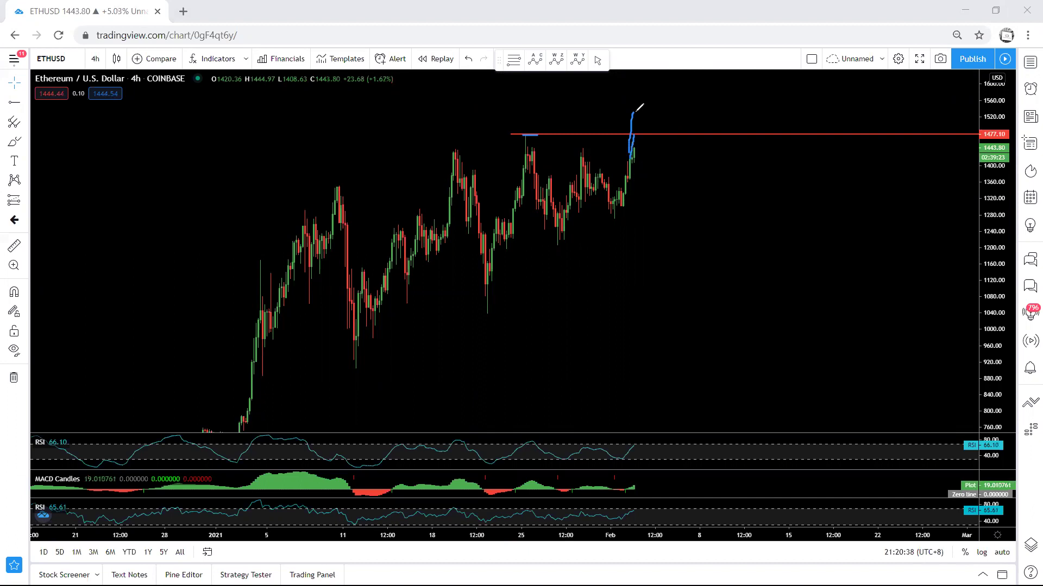
pyautogui.moveTo(637, 107)
pyautogui.mouseDown()
pyautogui.moveTo(652, 118)
pyautogui.moveTo(662, 108)
pyautogui.moveTo(671, 127)
pyautogui.moveTo(646, 103)
pyautogui.moveTo(645, 116)
pyautogui.moveTo(661, 123)
pyautogui.mouseUp()
pyautogui.moveTo(520, 134); pyautogui.dragTo(545, 135)
pyautogui.moveTo(671, 127); pyautogui.dragTo(679, 88)
pyautogui.press('Escape')
# - Sketch a rejection from the resistance line, mark the previous January swing highs for comparison, and erase the markup
pyautogui.moveTo(623, 168)
pyautogui.mouseDown()
pyautogui.moveTo(635, 136)
pyautogui.moveTo(656, 174)
pyautogui.mouseUp()
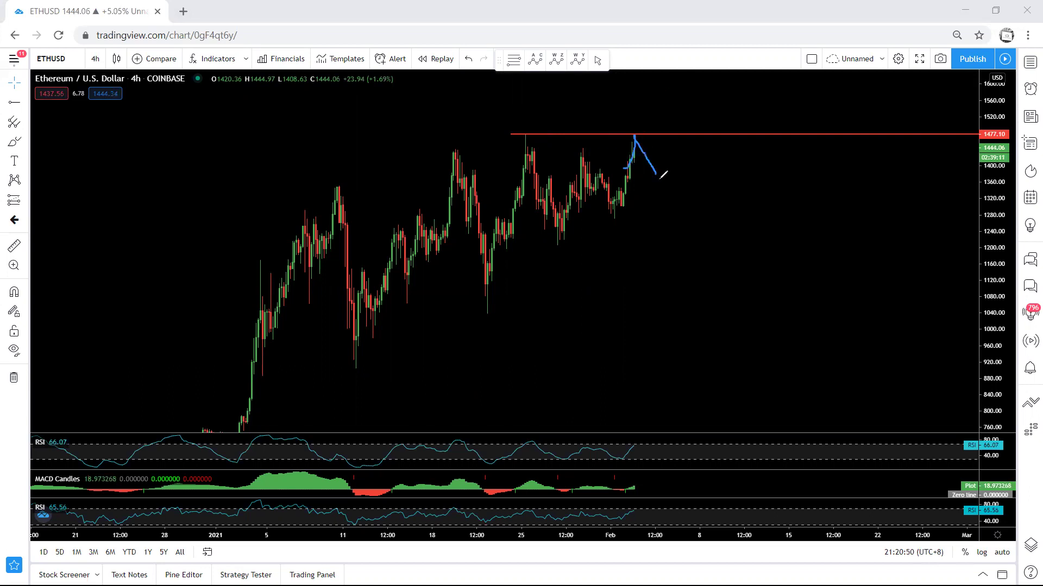
pyautogui.moveTo(442, 151); pyautogui.dragTo(520, 163)
pyautogui.moveTo(554, 197); pyautogui.dragTo(550, 201)
pyautogui.moveTo(321, 191); pyautogui.dragTo(371, 187)
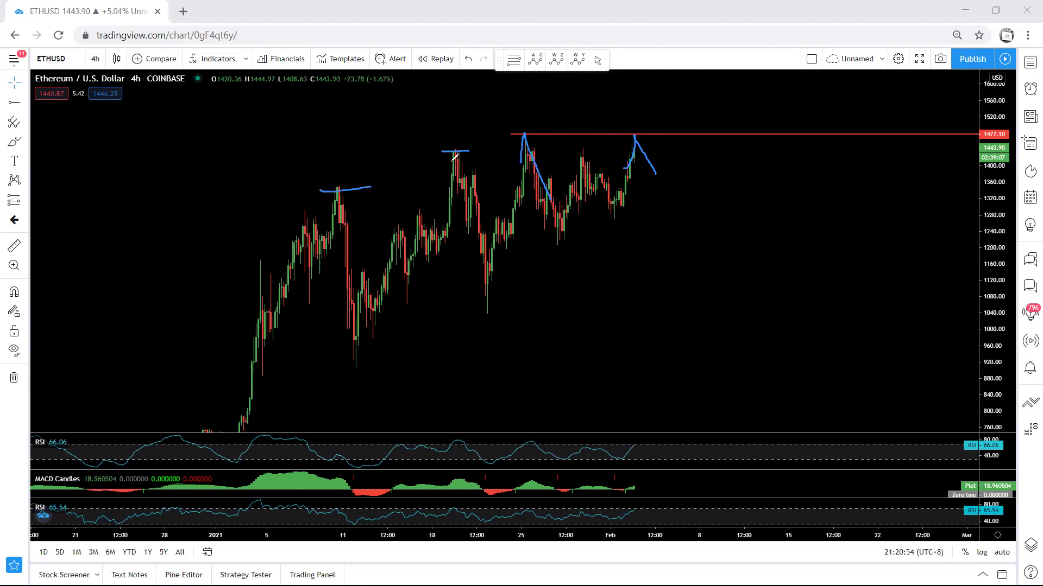
pyautogui.moveTo(509, 136)
pyautogui.mouseDown()
pyautogui.moveTo(521, 136)
pyautogui.moveTo(500, 142)
pyautogui.mouseUp()
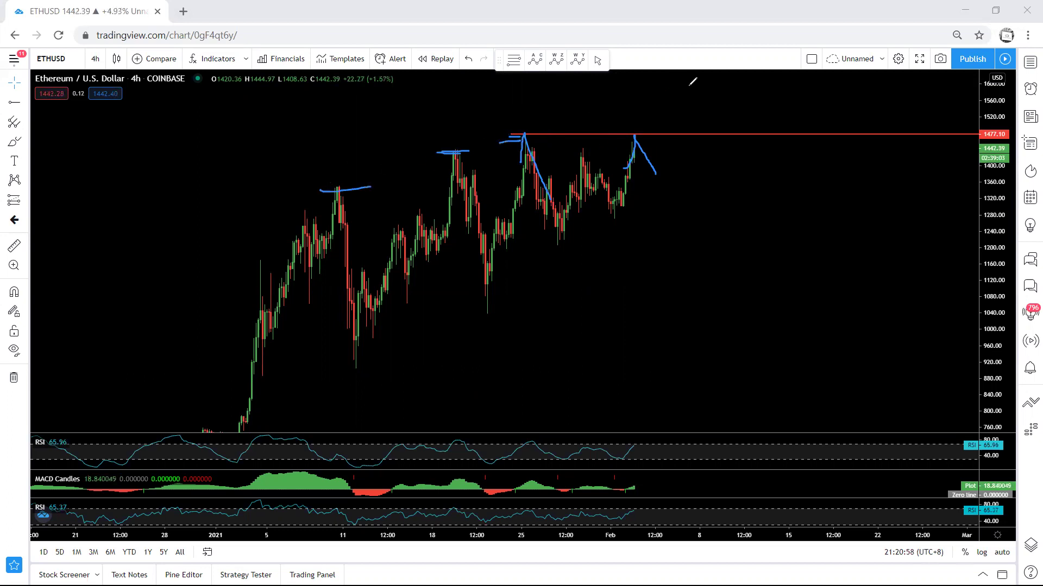
pyautogui.press('Delete')
# - Sketch the price breaking above the late-January high, replace it with a rejection downward from the resistance, and erase both
pyautogui.moveTo(530, 133); pyautogui.dragTo(535, 134)
pyautogui.moveTo(631, 158); pyautogui.dragTo(632, 114)
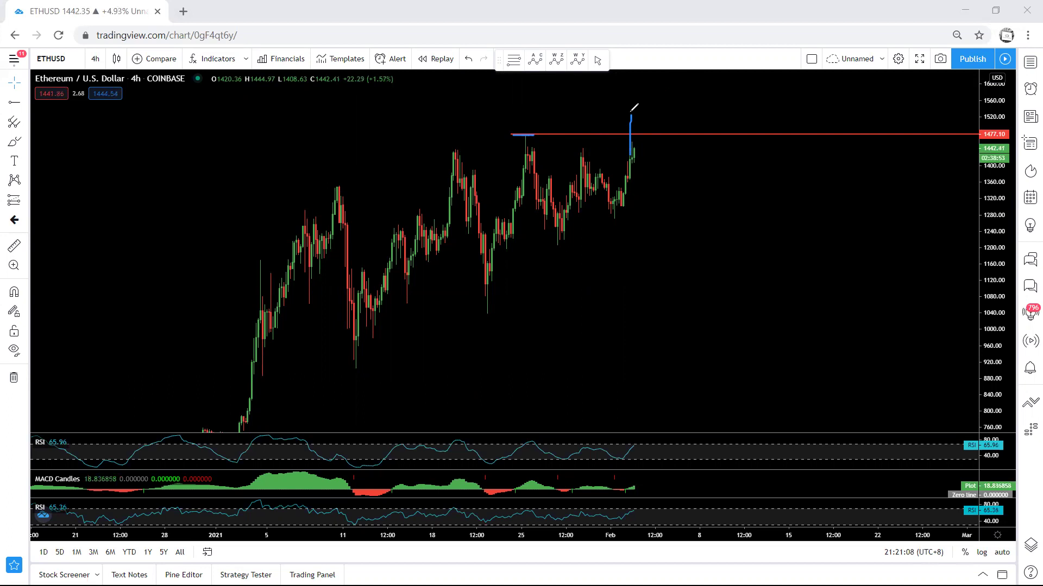
pyautogui.moveTo(630, 119)
pyautogui.mouseDown()
pyautogui.moveTo(638, 104)
pyautogui.moveTo(662, 111)
pyautogui.moveTo(659, 101)
pyautogui.moveTo(661, 120)
pyautogui.mouseUp()
pyautogui.hotkey('ctrl', 'shift', '7')
pyautogui.moveTo(634, 138)
pyautogui.mouseDown()
pyautogui.moveTo(678, 194)
pyautogui.moveTo(682, 136)
pyautogui.moveTo(682, 183)
pyautogui.mouseUp()
pyautogui.press('Escape')
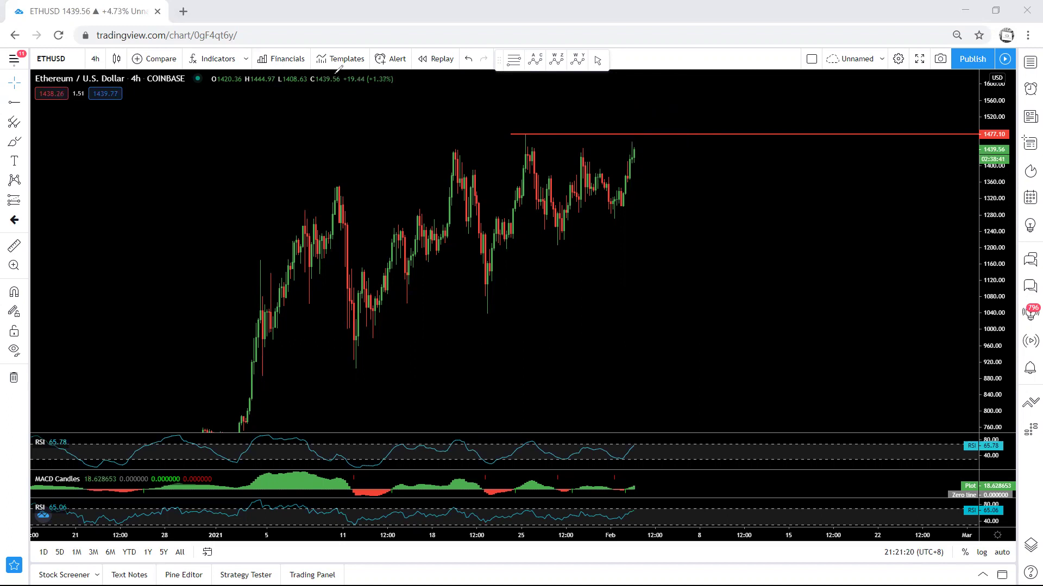
# - Switch the chart to the 1-hour interval and frame the candles beneath the resistance line
pyautogui.click(95, 59)
pyautogui.click(104, 240)
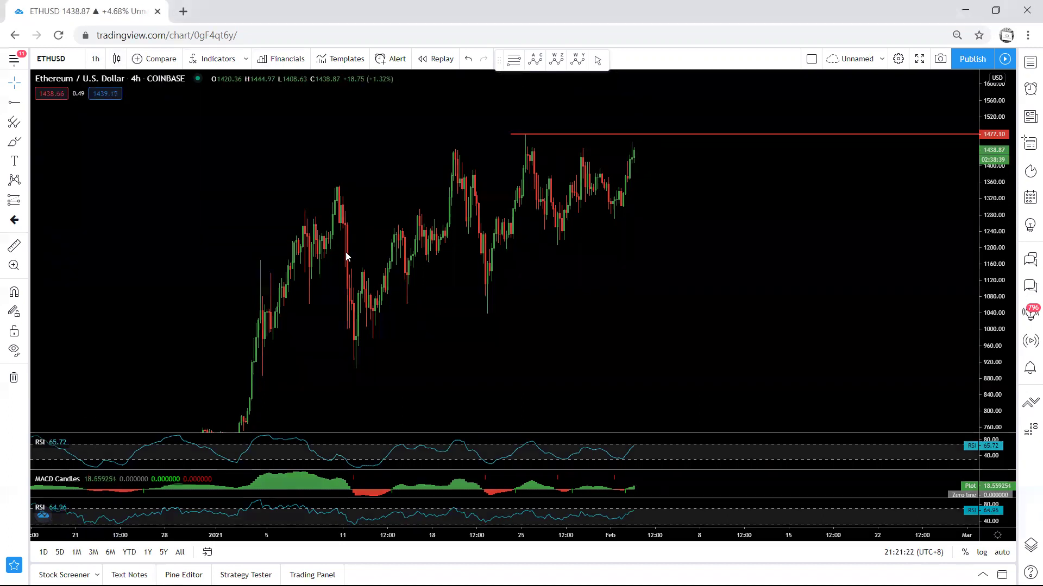
pyautogui.scroll(-1, 901, 249)
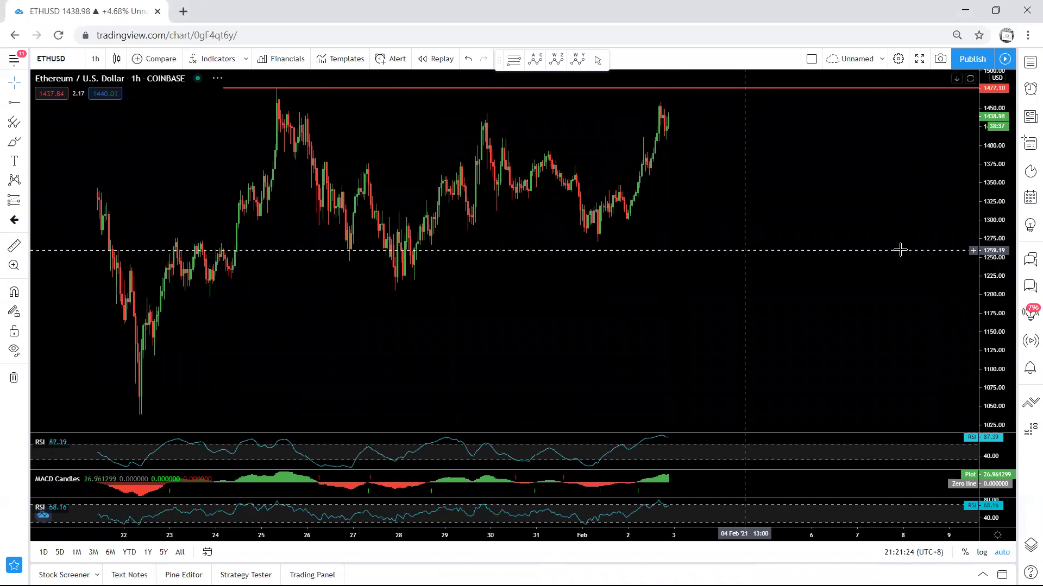
pyautogui.moveTo(790, 246); pyautogui.dragTo(819, 304)
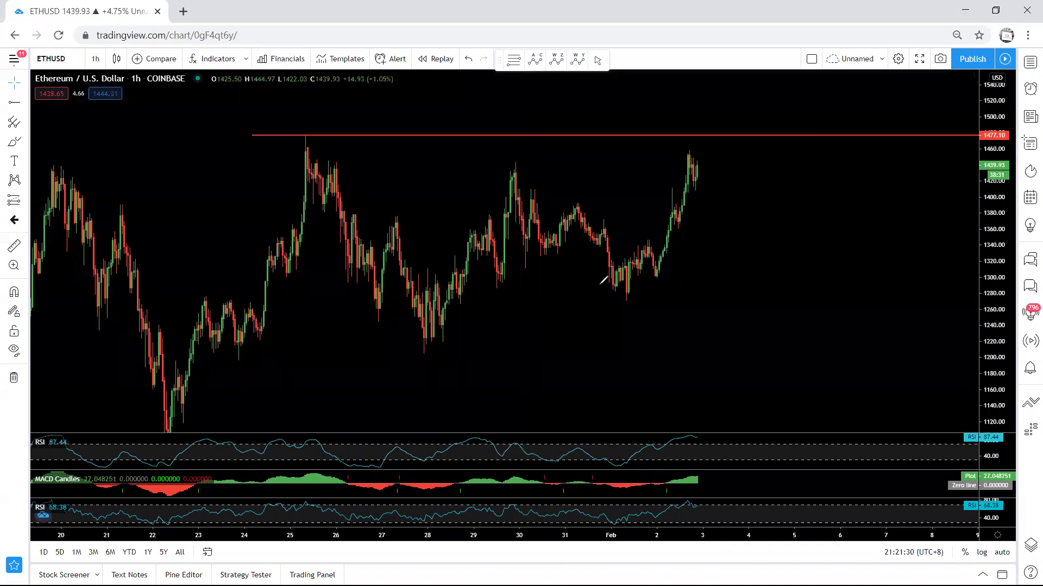
# - Draw a descending trend line from the 29 January high at about 1440 to 3 February at about 1300
pyautogui.moveTo(606, 296); pyautogui.dragTo(614, 296)
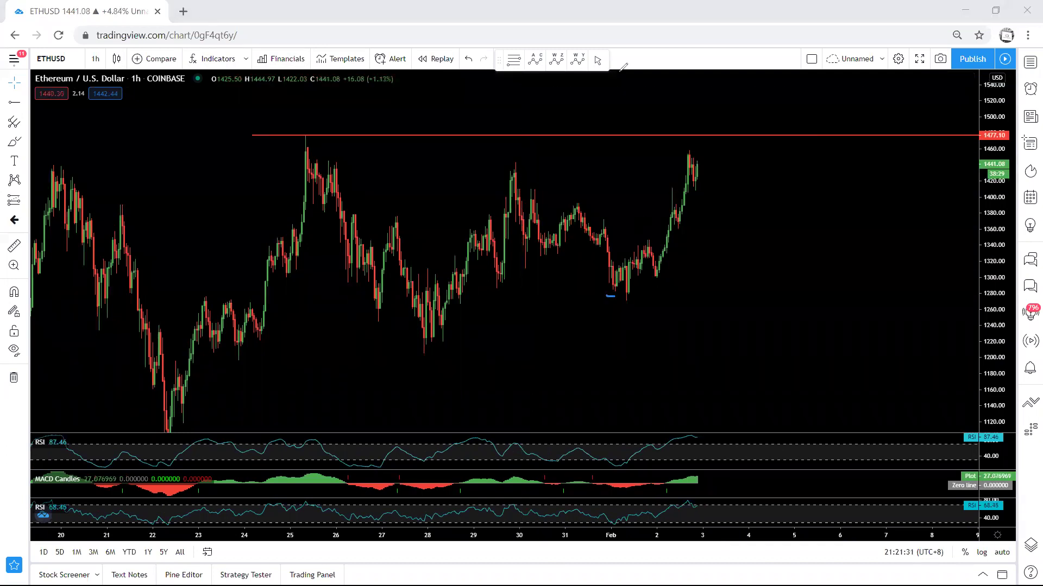
pyautogui.click(25, 102)
pyautogui.click(39, 107)
pyautogui.click(515, 164)
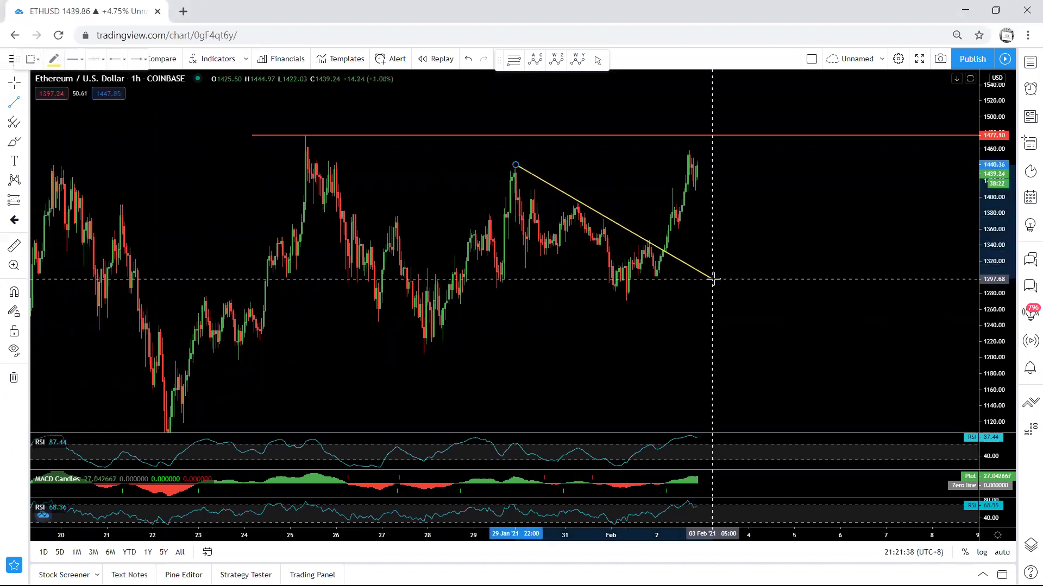
pyautogui.click(713, 277)
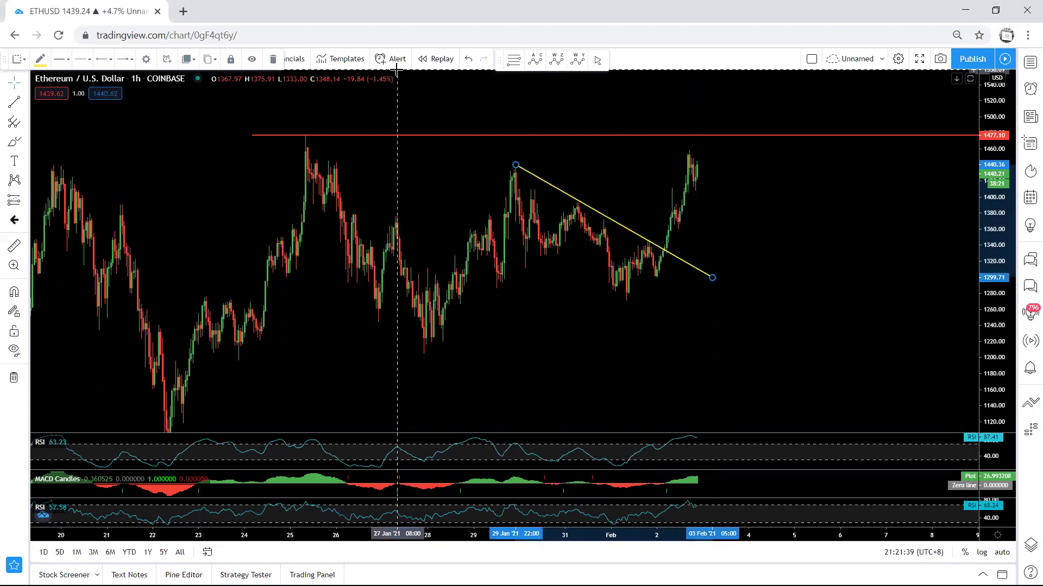
# - Sketch the price rising through the descending trend line, circle the first pause above it, and erase the markup
pyautogui.moveTo(649, 277); pyautogui.dragTo(667, 223)
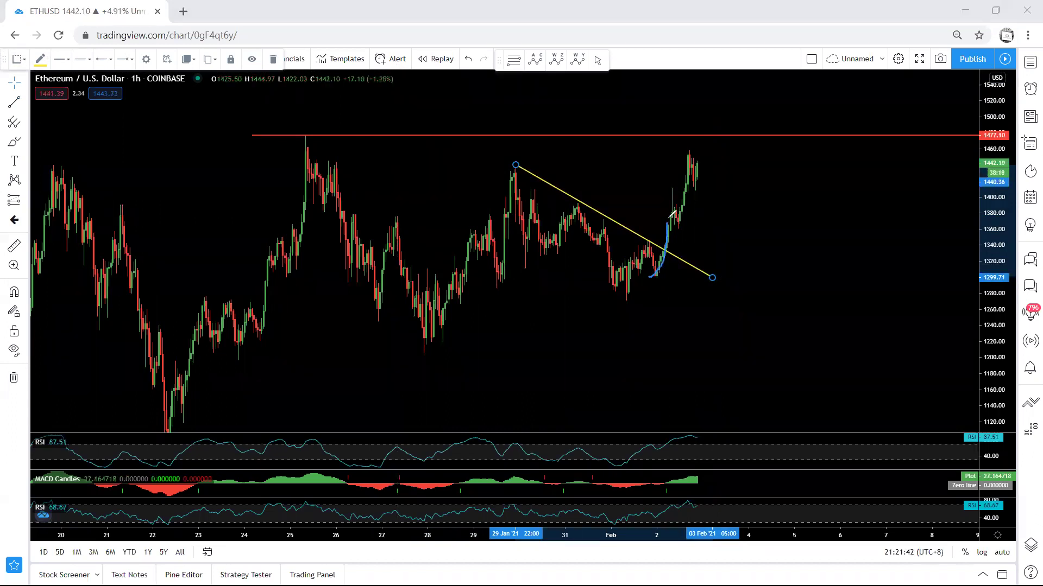
pyautogui.moveTo(742, 239)
pyautogui.mouseDown()
pyautogui.moveTo(766, 170)
pyautogui.moveTo(782, 179)
pyautogui.moveTo(767, 188)
pyautogui.moveTo(752, 175)
pyautogui.moveTo(776, 164)
pyautogui.mouseUp()
pyautogui.press('e')
pyautogui.moveTo(656, 261)
pyautogui.mouseDown()
pyautogui.moveTo(675, 206)
pyautogui.moveTo(675, 228)
pyautogui.moveTo(669, 188)
pyautogui.moveTo(691, 212)
pyautogui.mouseUp()
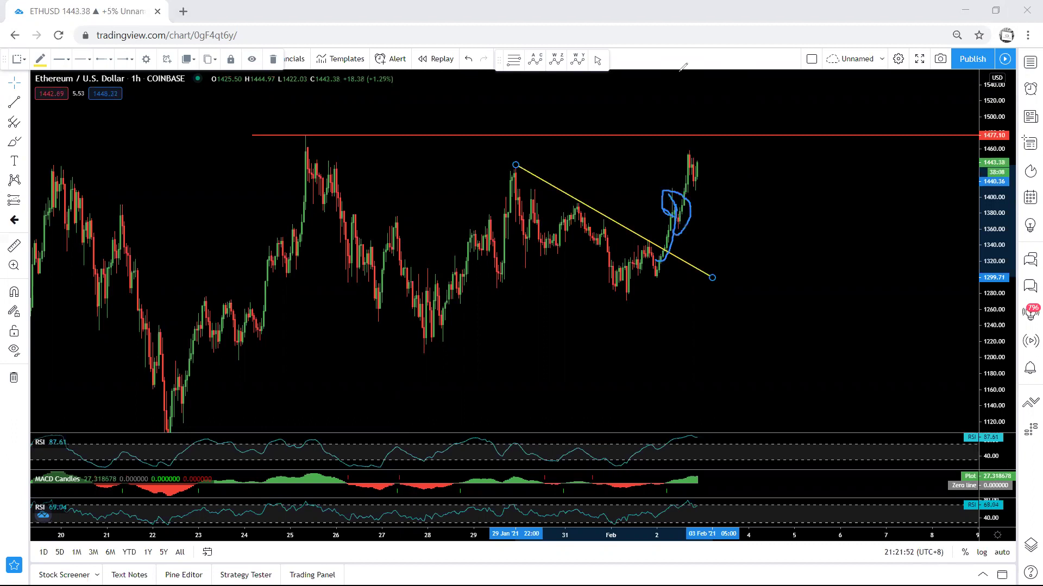
pyautogui.hotkey('ctrl', 'z')
# - Circle the latest candles near the recent high, sketch a downward move from them, and erase the markup
pyautogui.moveTo(683, 175); pyautogui.dragTo(695, 145)
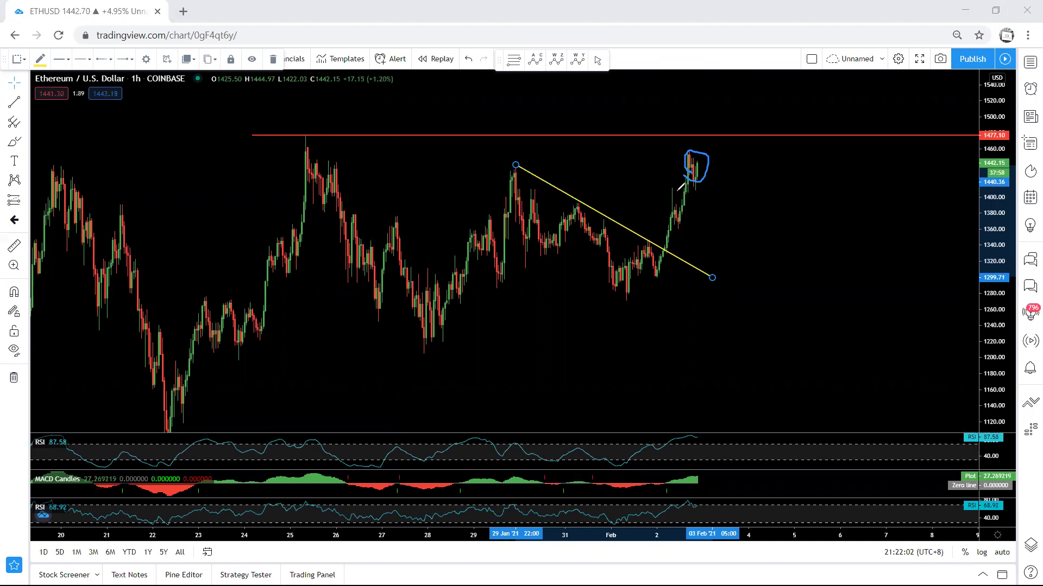
pyautogui.moveTo(691, 179); pyautogui.dragTo(711, 239)
pyautogui.hotkey('ctrl', 'shift', '5')
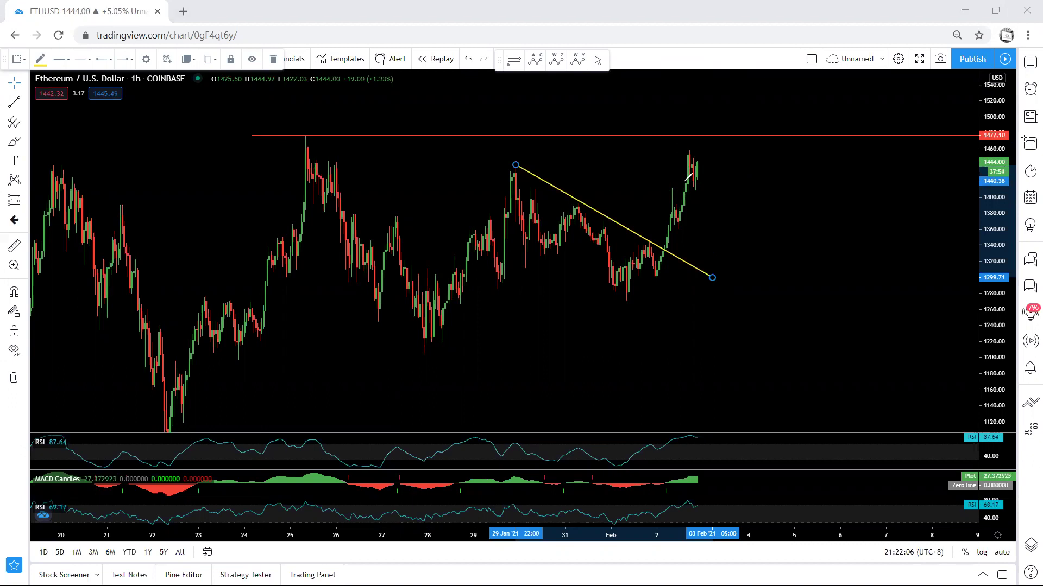
# - Mark the most recent high and sketch an upward arrow from the current price to the 1477.10 resistance
pyautogui.moveTo(691, 169)
pyautogui.mouseDown()
pyautogui.moveTo(695, 185)
pyautogui.moveTo(712, 150)
pyautogui.moveTo(686, 158)
pyautogui.moveTo(693, 170)
pyautogui.moveTo(711, 115)
pyautogui.moveTo(693, 150)
pyautogui.moveTo(723, 140)
pyautogui.mouseUp()
pyautogui.press('Escape')
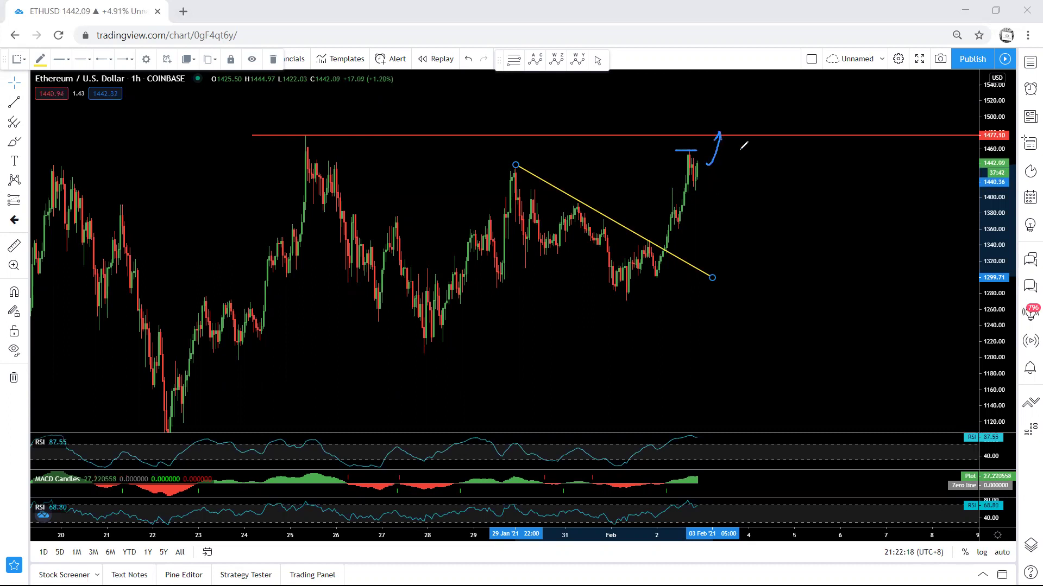
# - Sketch a rise to the 1477.10 resistance followed by a drop to about 1380, and erase the markup
pyautogui.moveTo(597, 163)
pyautogui.mouseDown()
pyautogui.moveTo(625, 127)
pyautogui.moveTo(664, 214)
pyautogui.mouseUp()
pyautogui.moveTo(650, 206); pyautogui.dragTo(663, 213)
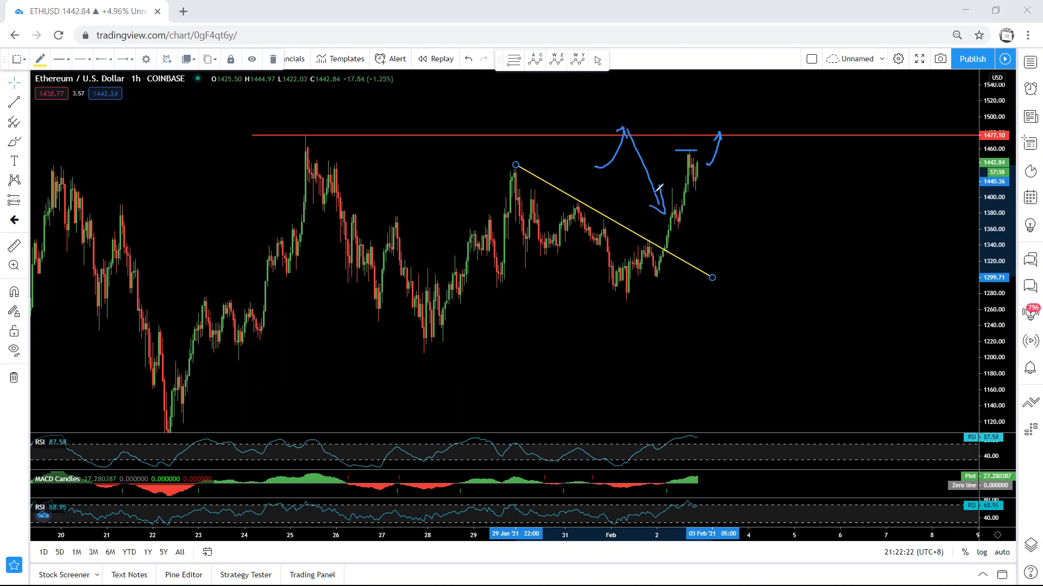
pyautogui.press('Delete')
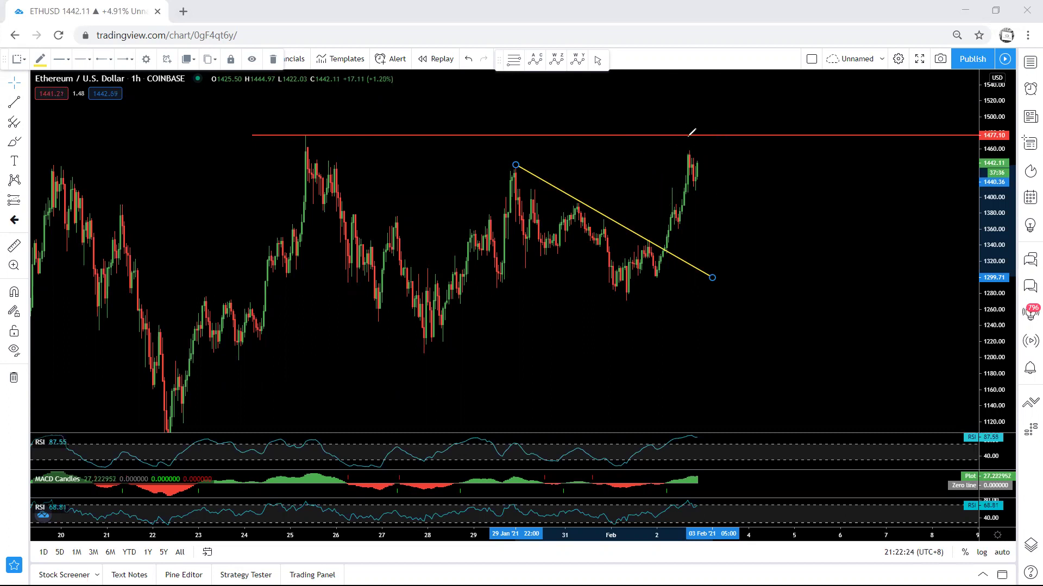
# - Mark the recent high, circle the latest candles, sketch an upward arrow through the 1477.10 resistance to about 1530, and erase the markup
pyautogui.moveTo(689, 153)
pyautogui.mouseDown()
pyautogui.moveTo(711, 163)
pyautogui.moveTo(698, 185)
pyautogui.moveTo(689, 165)
pyautogui.moveTo(700, 150)
pyautogui.mouseUp()
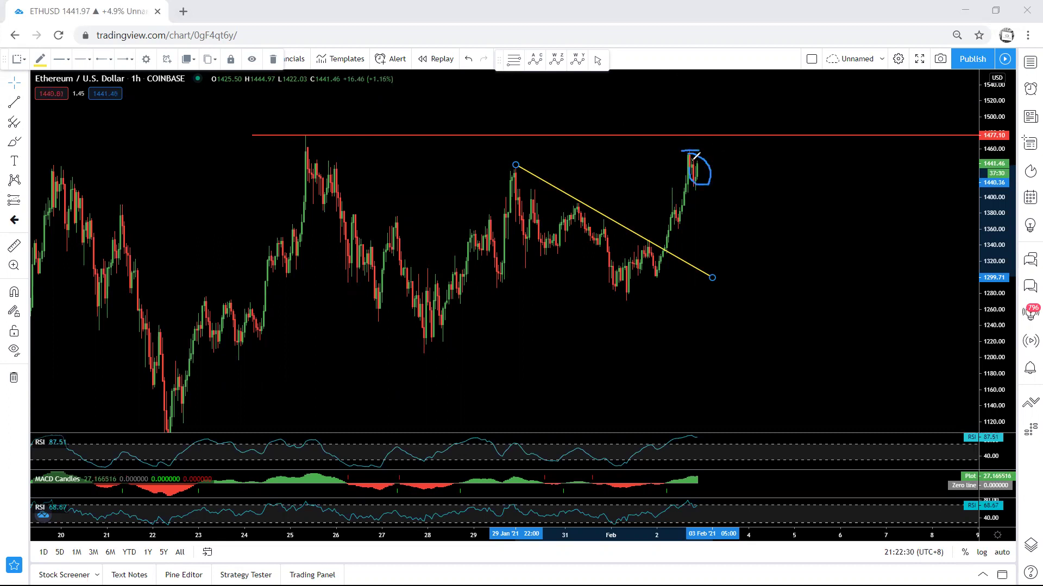
pyautogui.moveTo(694, 194); pyautogui.dragTo(711, 93)
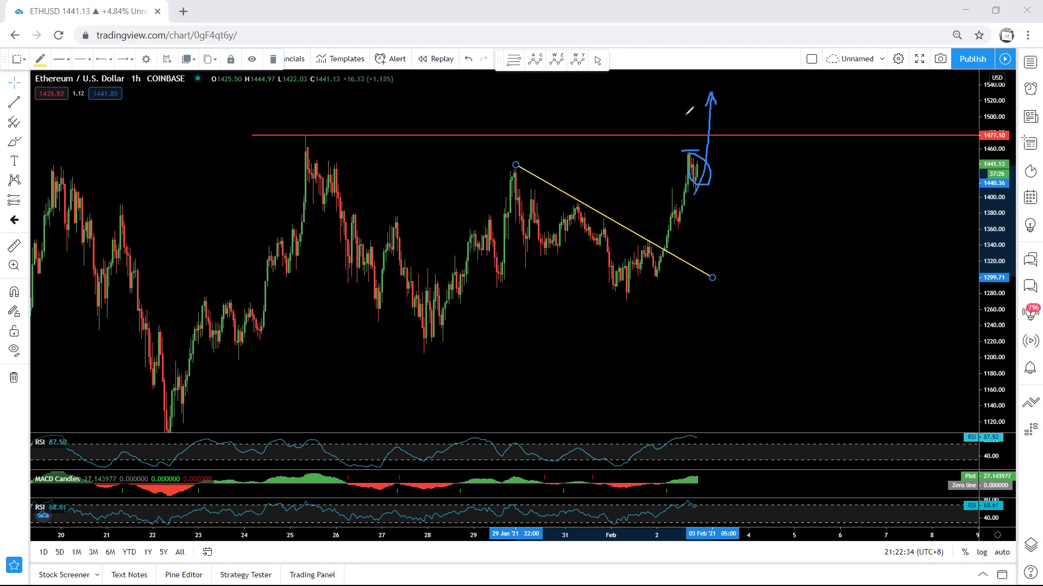
pyautogui.hotkey('ctrl', 'shift', '6')
# - Mark the recent high, sketch a zigzag pullback from it to a support line at about 1390, and erase the markup
pyautogui.moveTo(677, 151); pyautogui.dragTo(699, 151)
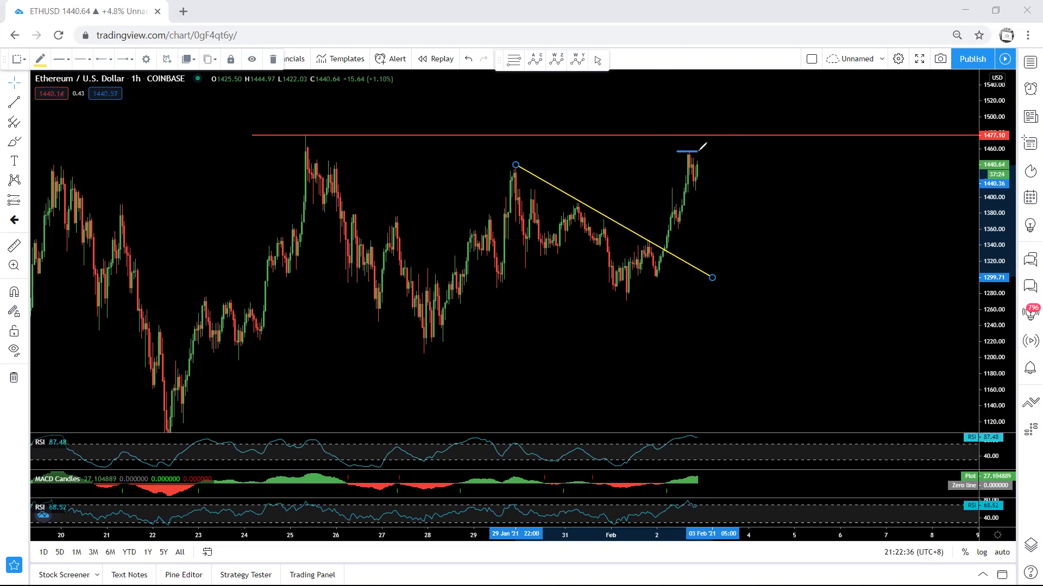
pyautogui.moveTo(708, 150); pyautogui.dragTo(709, 134)
pyautogui.click(666, 84)
pyautogui.moveTo(691, 189)
pyautogui.mouseDown()
pyautogui.moveTo(700, 167)
pyautogui.moveTo(712, 172)
pyautogui.moveTo(707, 162)
pyautogui.moveTo(694, 175)
pyautogui.moveTo(702, 164)
pyautogui.moveTo(731, 188)
pyautogui.moveTo(699, 204)
pyautogui.moveTo(752, 203)
pyautogui.mouseUp()
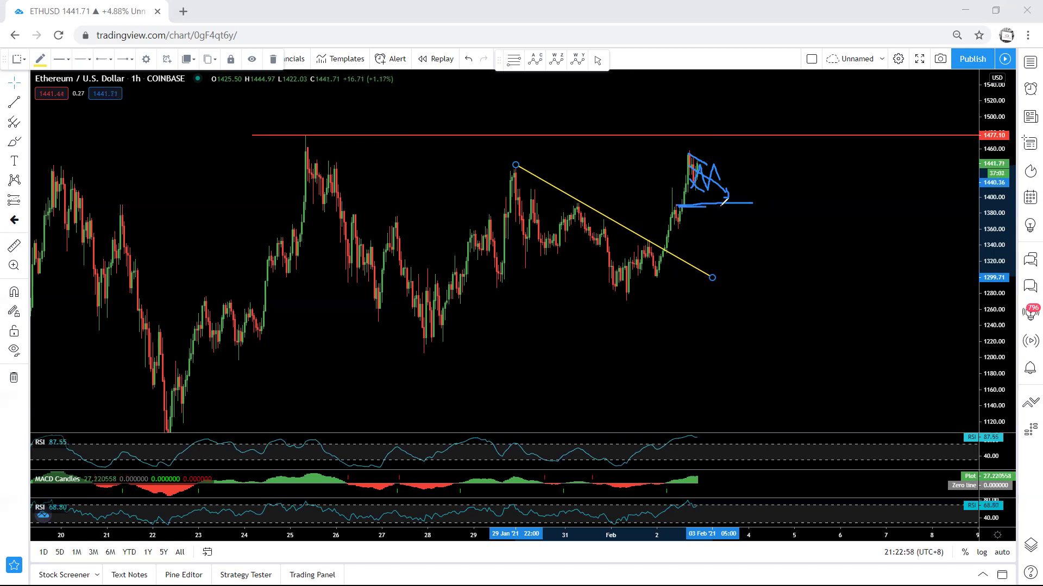
pyautogui.hotkey('ctrl', 'shift', '7')
# - Sketch a small descending consolidation after the latest candles with a line across the recent high, and erase the markup
pyautogui.moveTo(695, 168)
pyautogui.mouseDown()
pyautogui.moveTo(697, 192)
pyautogui.moveTo(710, 170)
pyautogui.moveTo(719, 192)
pyautogui.moveTo(722, 177)
pyautogui.moveTo(706, 195)
pyautogui.mouseUp()
pyautogui.moveTo(672, 152); pyautogui.dragTo(704, 151)
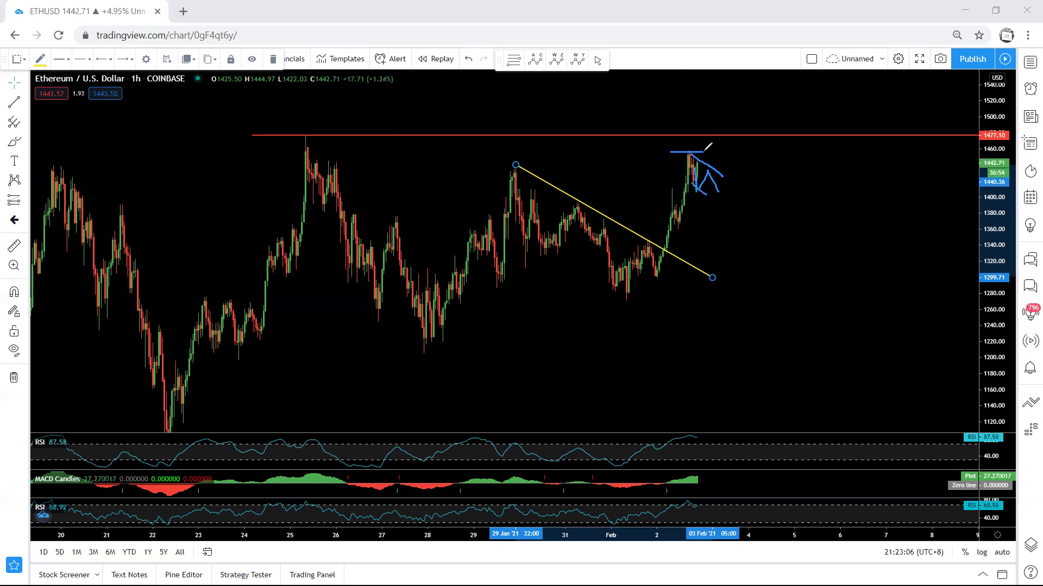
pyautogui.moveTo(687, 172); pyautogui.dragTo(725, 185)
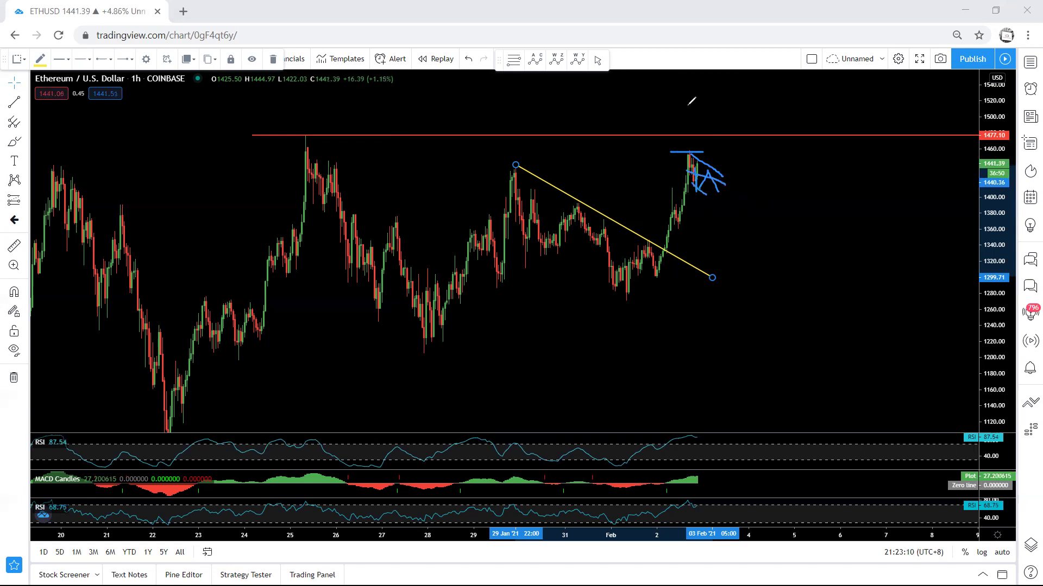
pyautogui.press('e')
# - Sketch a sideways range between about 1405 and 1458 with an upward breakout arrow through the 1477.10 resistance, and erase the markup
pyautogui.moveTo(689, 166)
pyautogui.mouseDown()
pyautogui.moveTo(694, 187)
pyautogui.moveTo(712, 154)
pyautogui.moveTo(733, 192)
pyautogui.mouseUp()
pyautogui.moveTo(689, 150); pyautogui.dragTo(720, 152)
pyautogui.moveTo(694, 194); pyautogui.dragTo(734, 193)
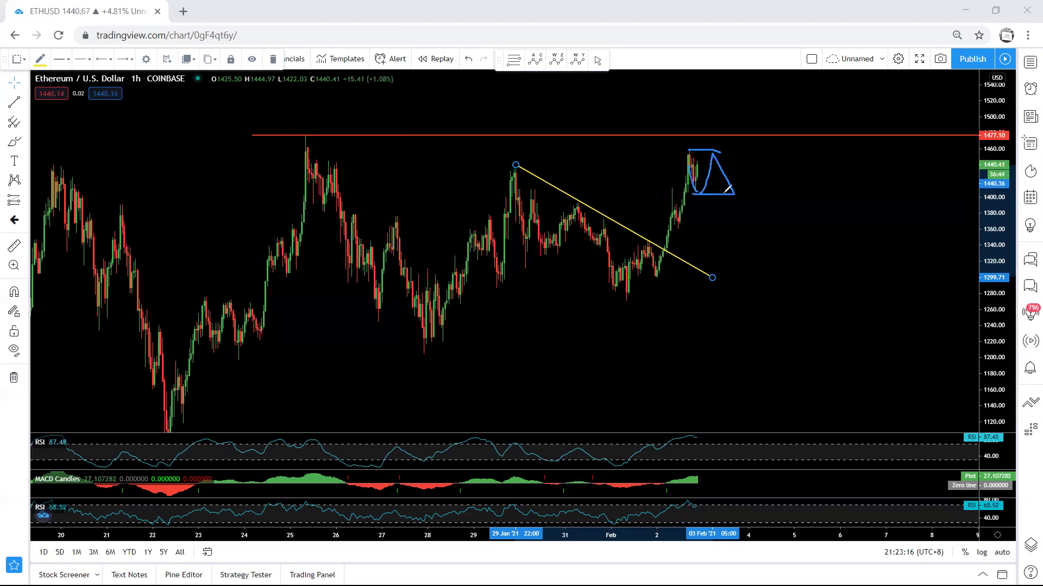
pyautogui.moveTo(724, 194)
pyautogui.mouseDown()
pyautogui.moveTo(745, 100)
pyautogui.moveTo(752, 114)
pyautogui.mouseUp()
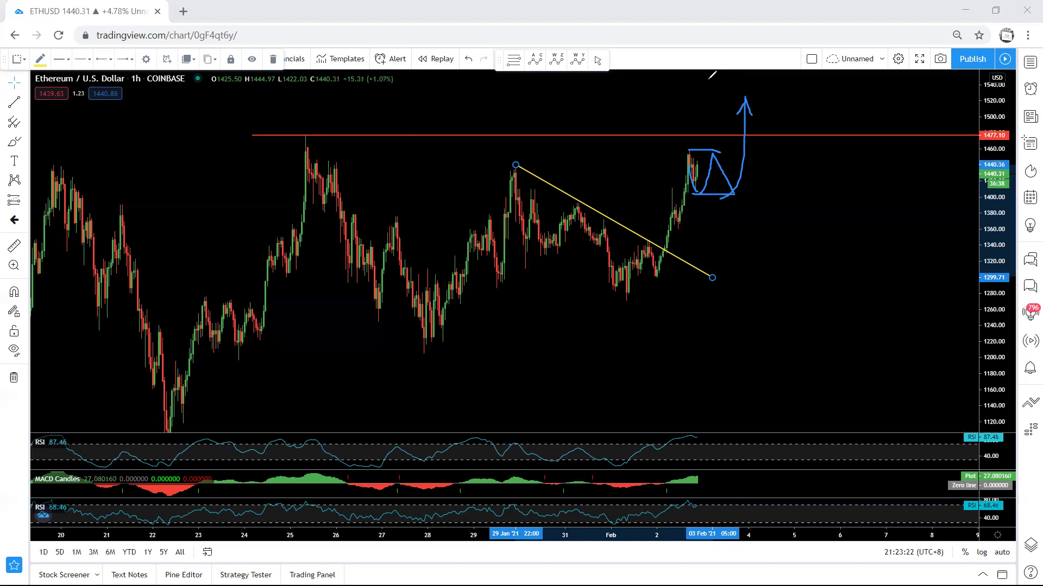
pyautogui.press('e')
# - Circle the latest candles twice, marking the recent high with a horizontal line each time, and erase the markup
pyautogui.moveTo(684, 155)
pyautogui.mouseDown()
pyautogui.moveTo(701, 157)
pyautogui.moveTo(707, 186)
pyautogui.moveTo(676, 152)
pyautogui.moveTo(705, 149)
pyautogui.moveTo(694, 149)
pyautogui.moveTo(694, 136)
pyautogui.mouseUp()
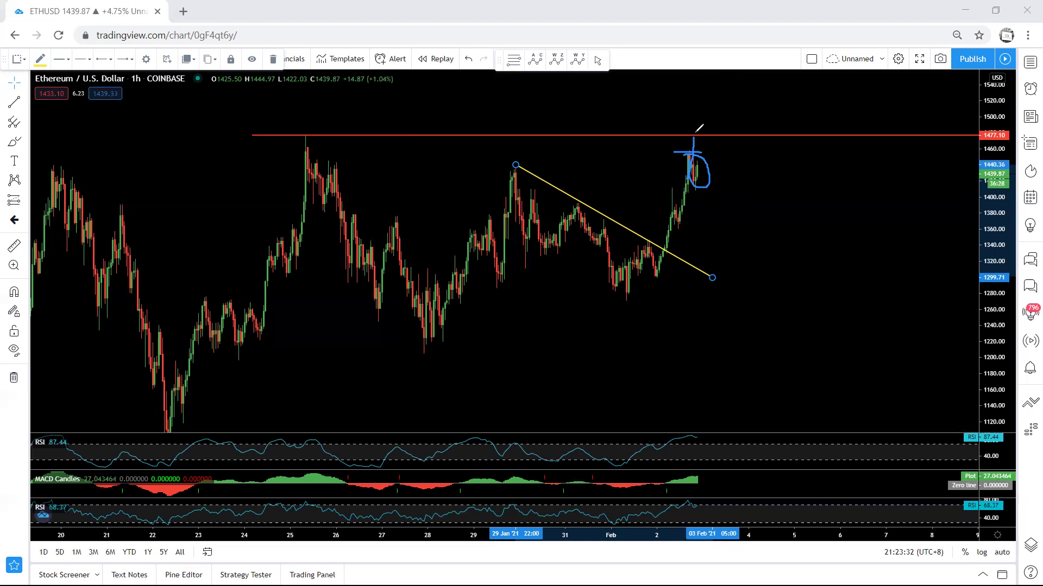
pyautogui.press('e')
pyautogui.moveTo(678, 165)
pyautogui.mouseDown()
pyautogui.moveTo(704, 185)
pyautogui.moveTo(692, 151)
pyautogui.moveTo(680, 158)
pyautogui.moveTo(715, 147)
pyautogui.mouseUp()
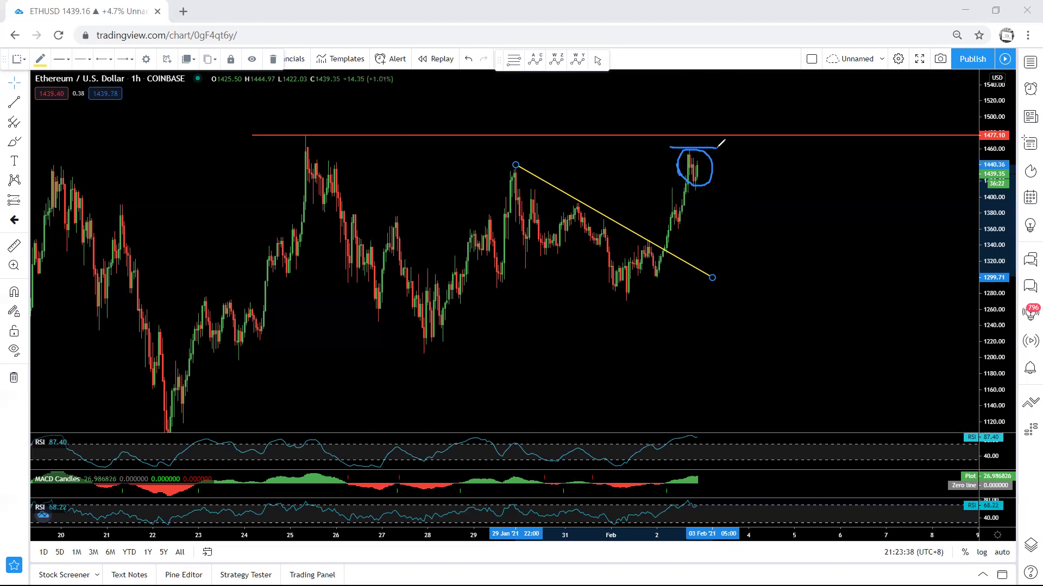
pyautogui.scroll(-3, 286, 111)
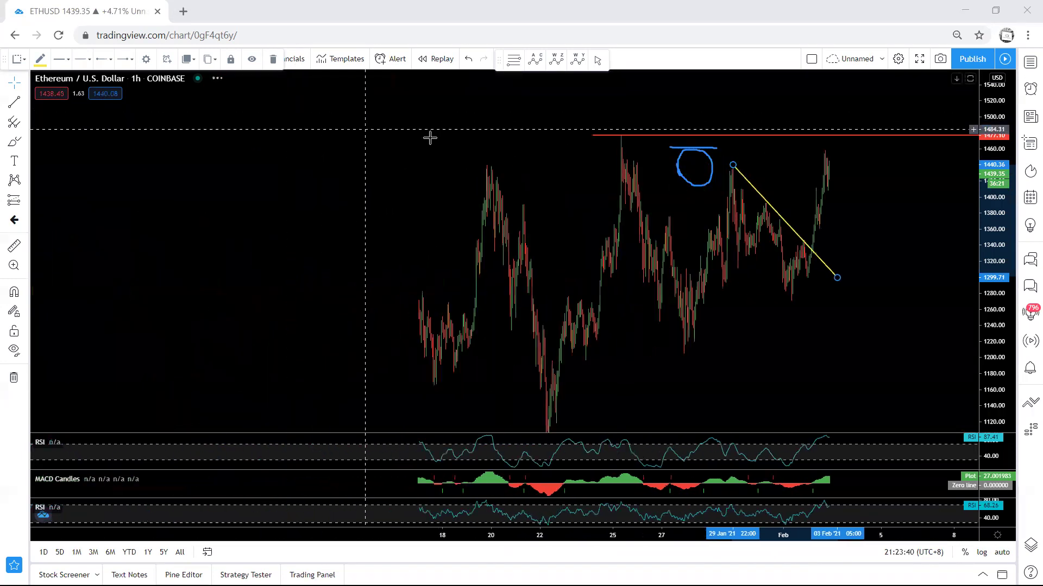
pyautogui.scroll(2, 468, 140)
pyautogui.scroll(3, 470, 136)
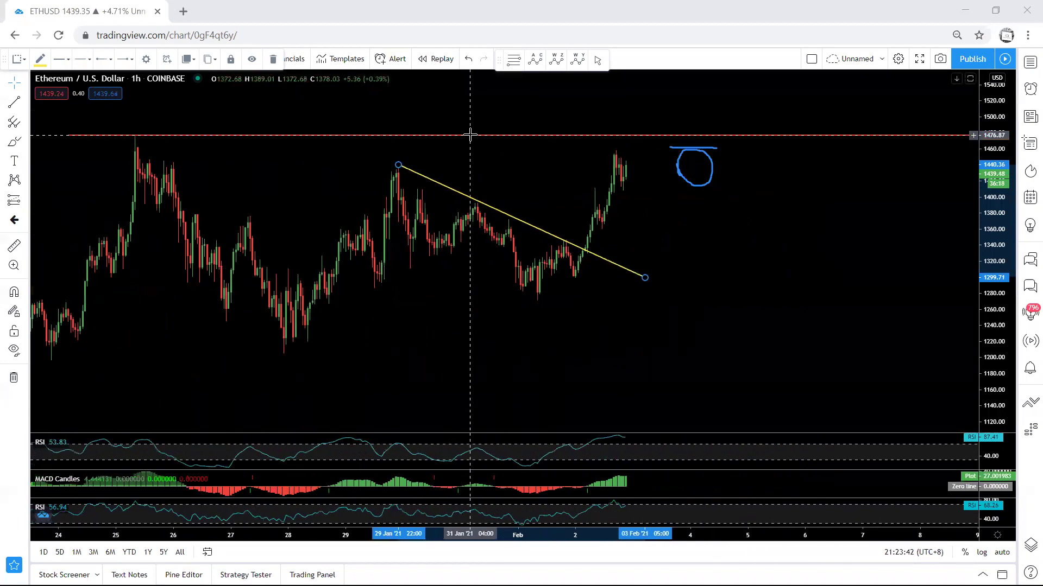
pyautogui.click(655, 64)
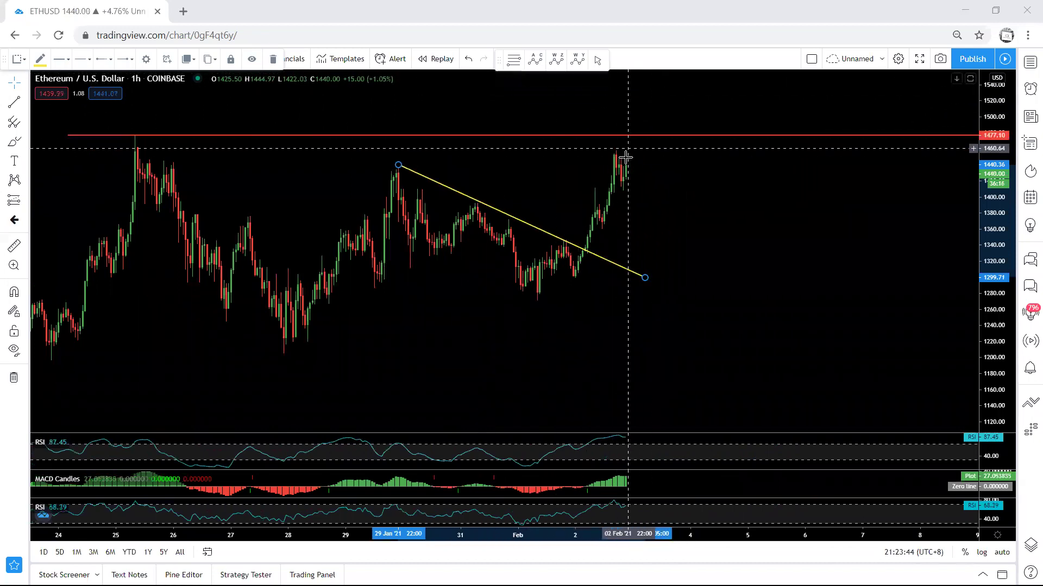
# - Circle the consolidation near the recent high, sketch an upward arrow from it past the 1477.10 resistance, and erase the markup
pyautogui.moveTo(623, 185)
pyautogui.mouseDown()
pyautogui.moveTo(644, 87)
pyautogui.moveTo(643, 100)
pyautogui.mouseUp()
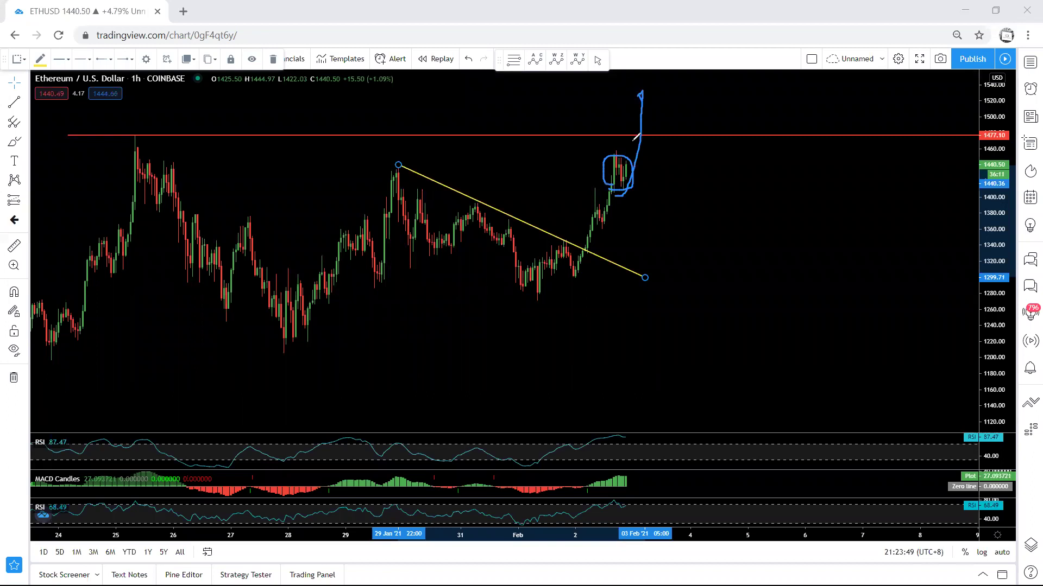
pyautogui.hotkey('ctrl', 'z')
pyautogui.moveTo(618, 180)
pyautogui.mouseDown()
pyautogui.moveTo(649, 170)
pyautogui.moveTo(612, 164)
pyautogui.mouseUp()
pyautogui.click(674, 70)
pyautogui.click(697, 77)
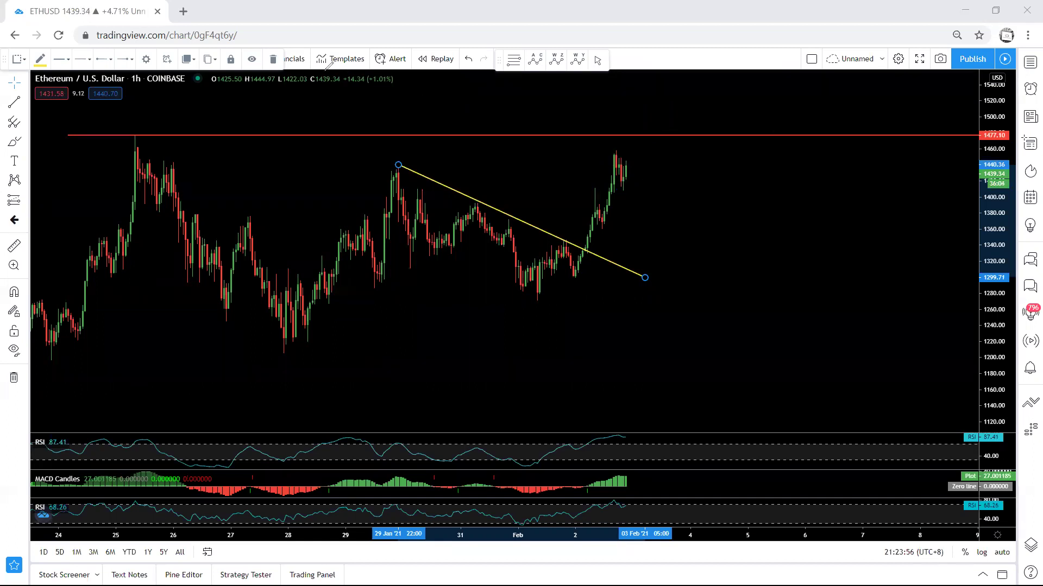